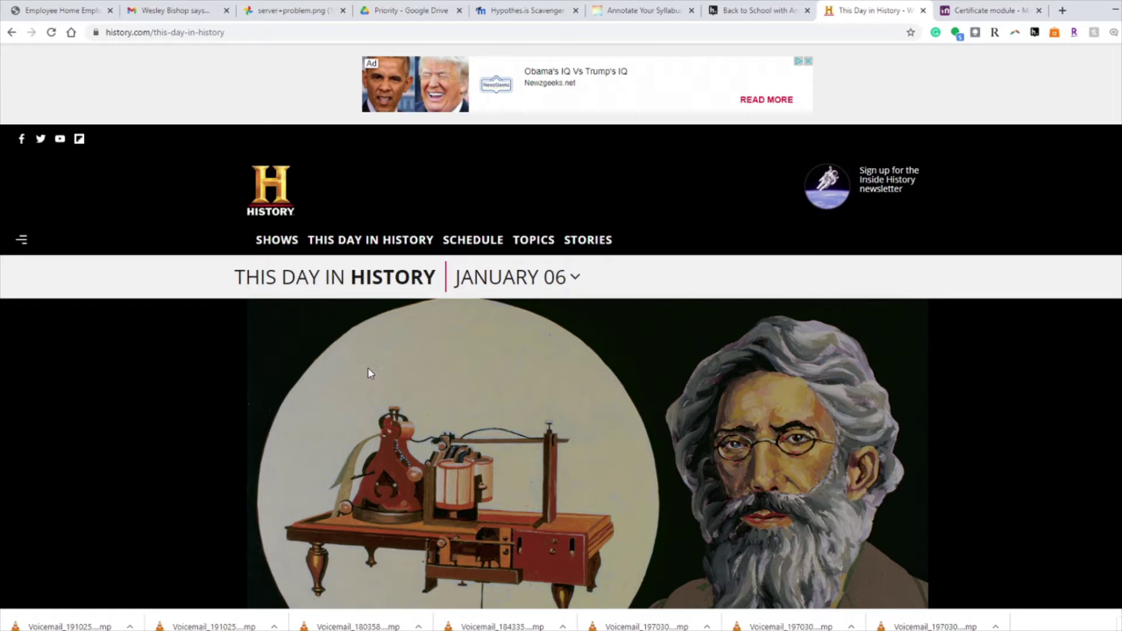
# - Open the This Day in History entry for June 10
pyautogui.click(554, 284)
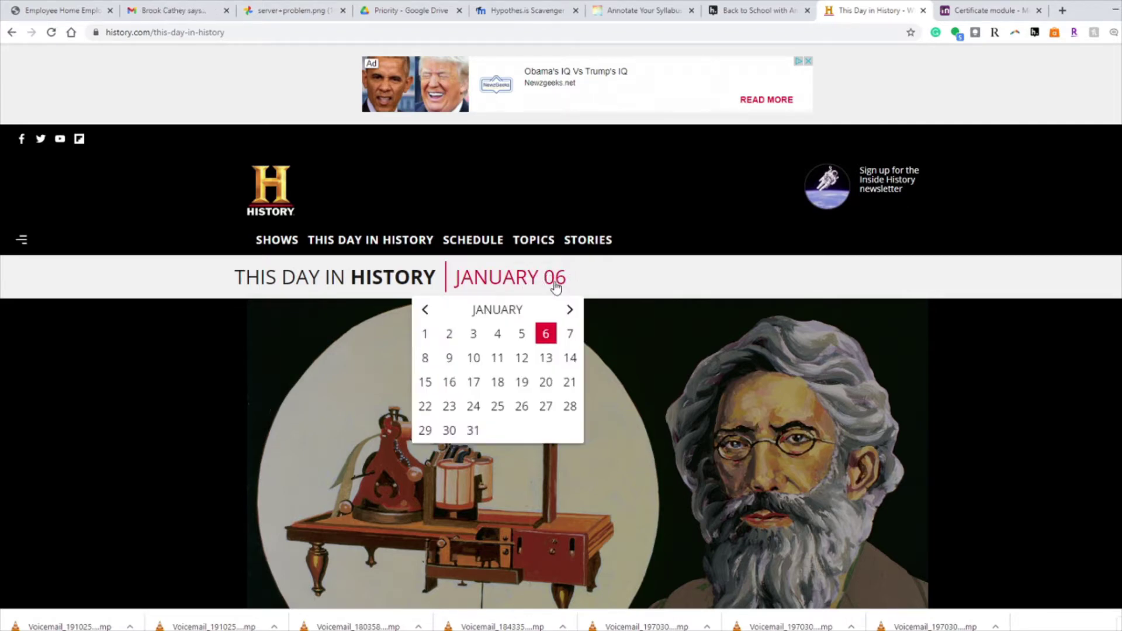
pyautogui.click(570, 310)
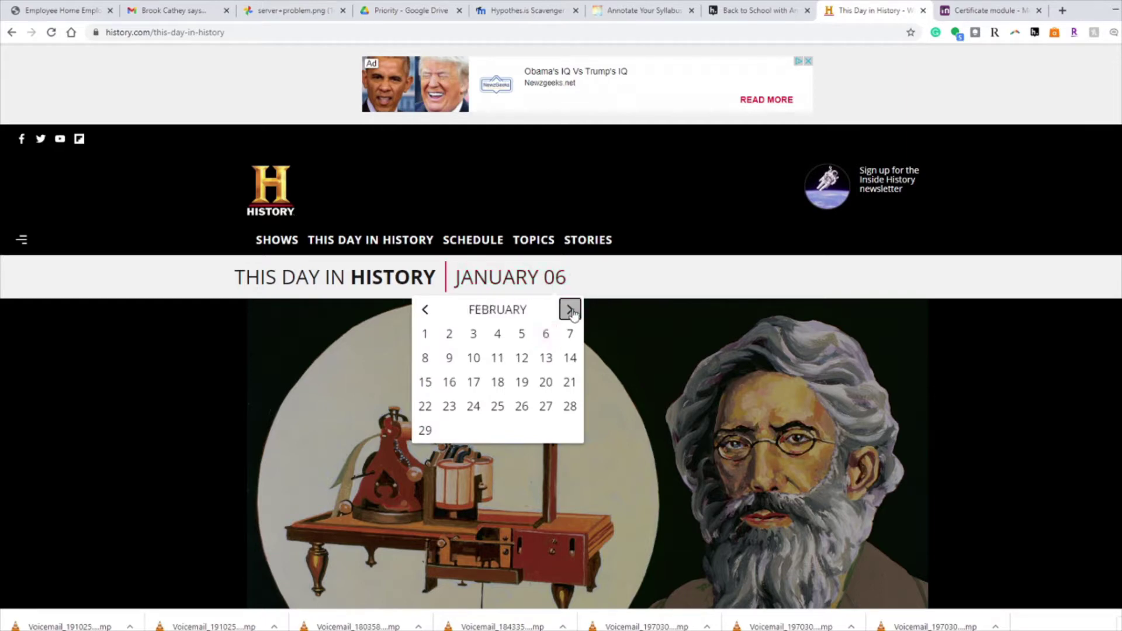
pyautogui.click(570, 310)
pyautogui.click(569, 310)
pyautogui.click(570, 310)
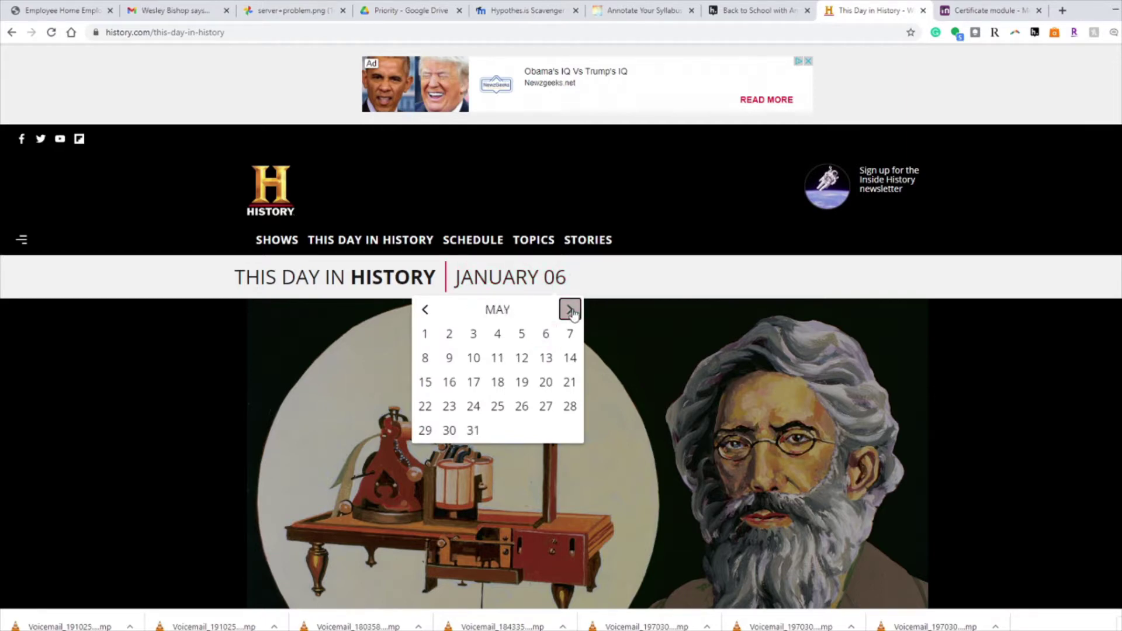
pyautogui.click(570, 309)
pyautogui.click(473, 358)
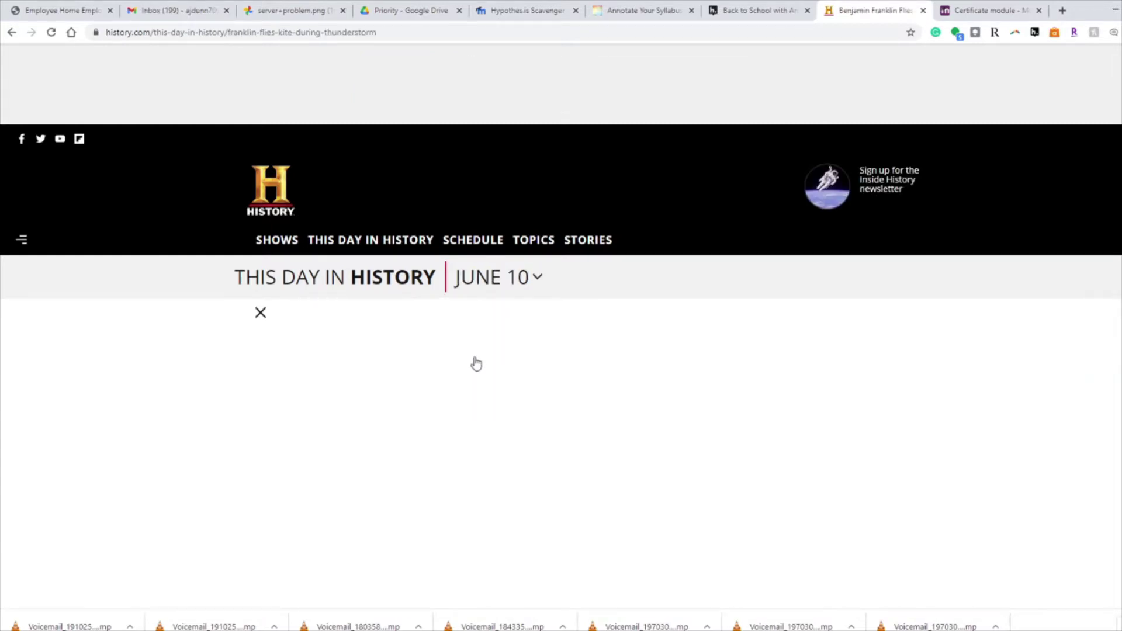
# - Start an annotation on the article's opening passage from "On June 10, 1752" through "Leyden jar"
pyautogui.scroll(-2, 476, 364)
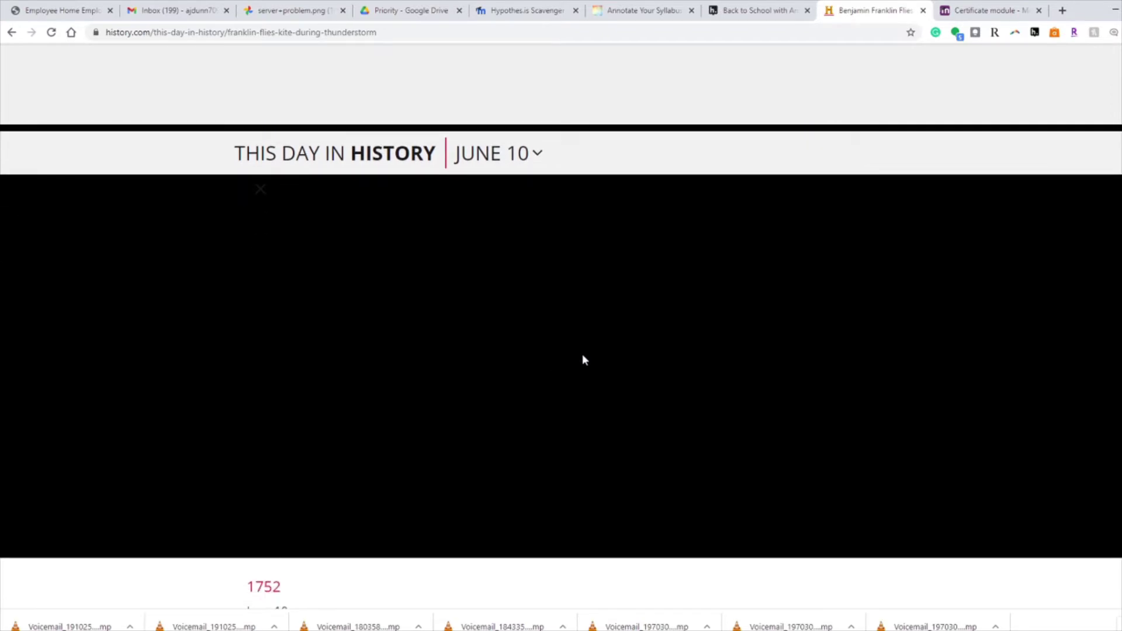
pyautogui.scroll(-3, 467, 386)
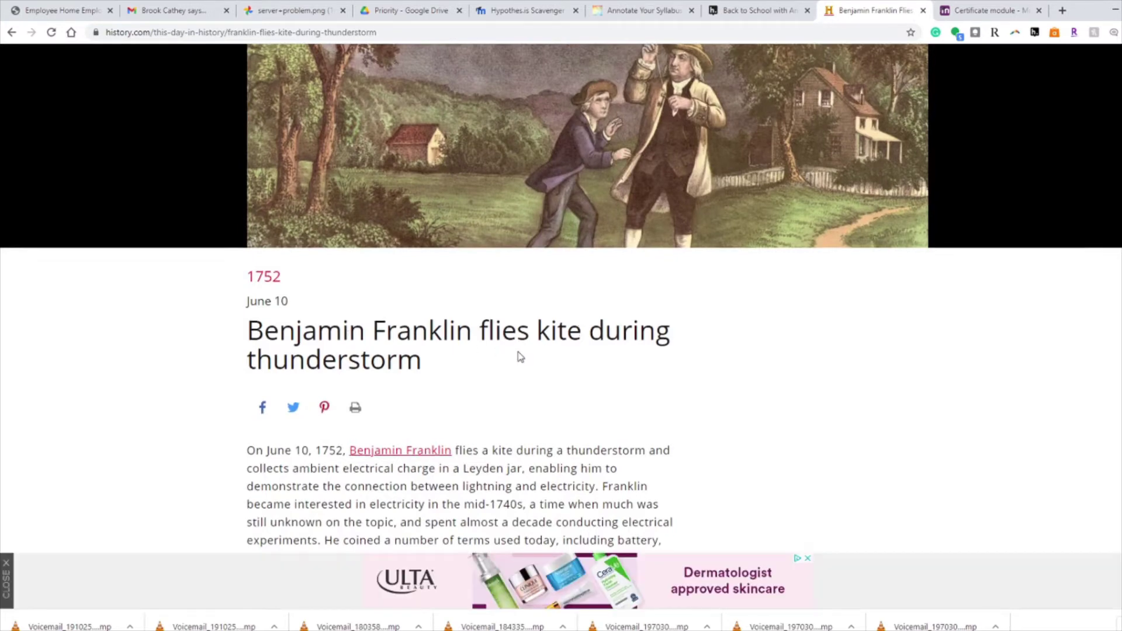
pyautogui.scroll(-1, 518, 354)
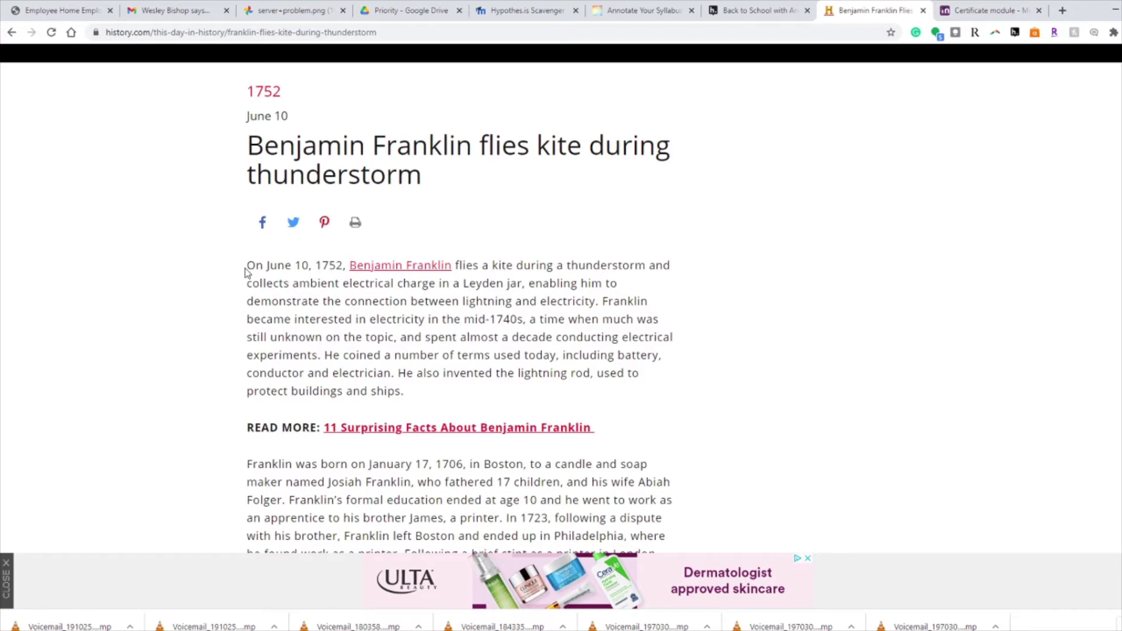
pyautogui.moveTo(251, 265); pyautogui.dragTo(522, 281)
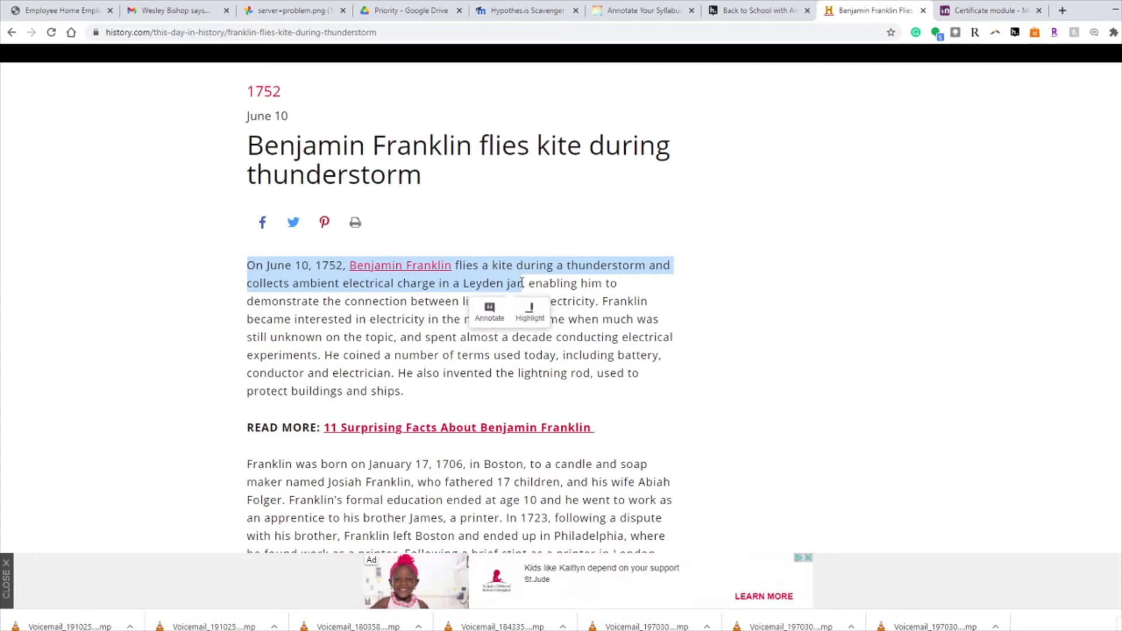
pyautogui.click(487, 309)
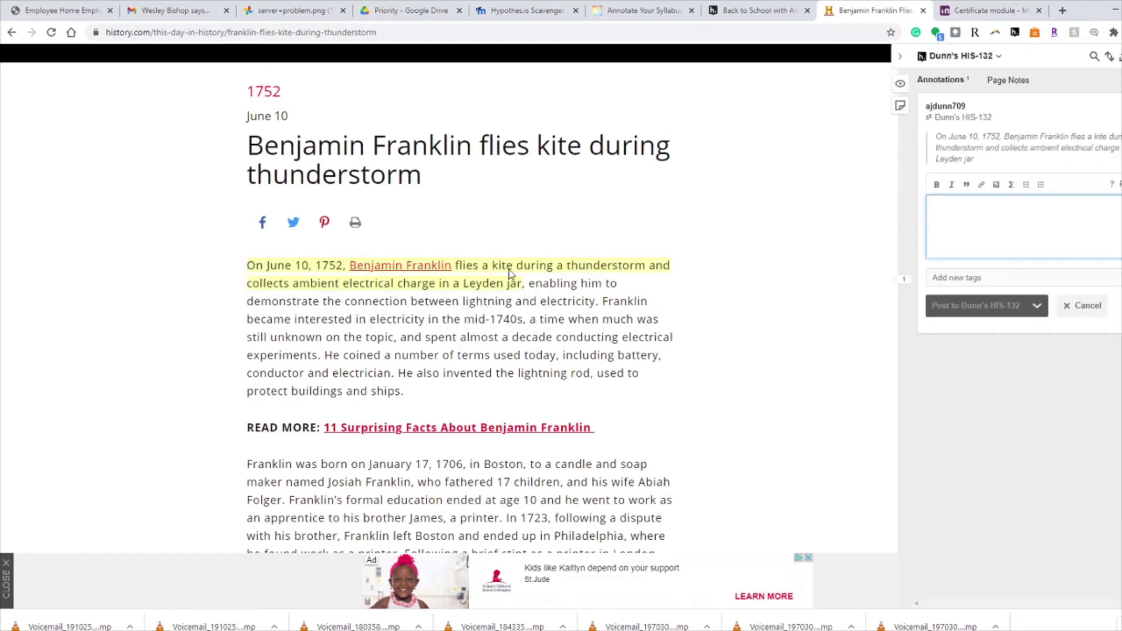
# - Write "This is my anniversary date about 300 years later" as the annotation text
pyautogui.write('T')
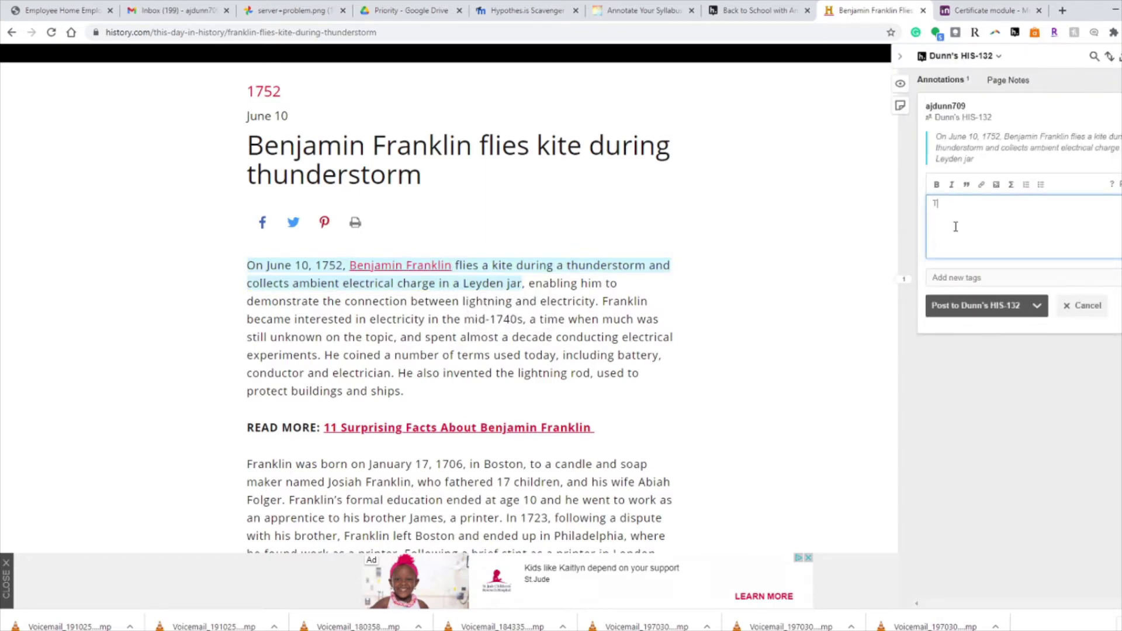
pyautogui.write('his is my anniversary d')
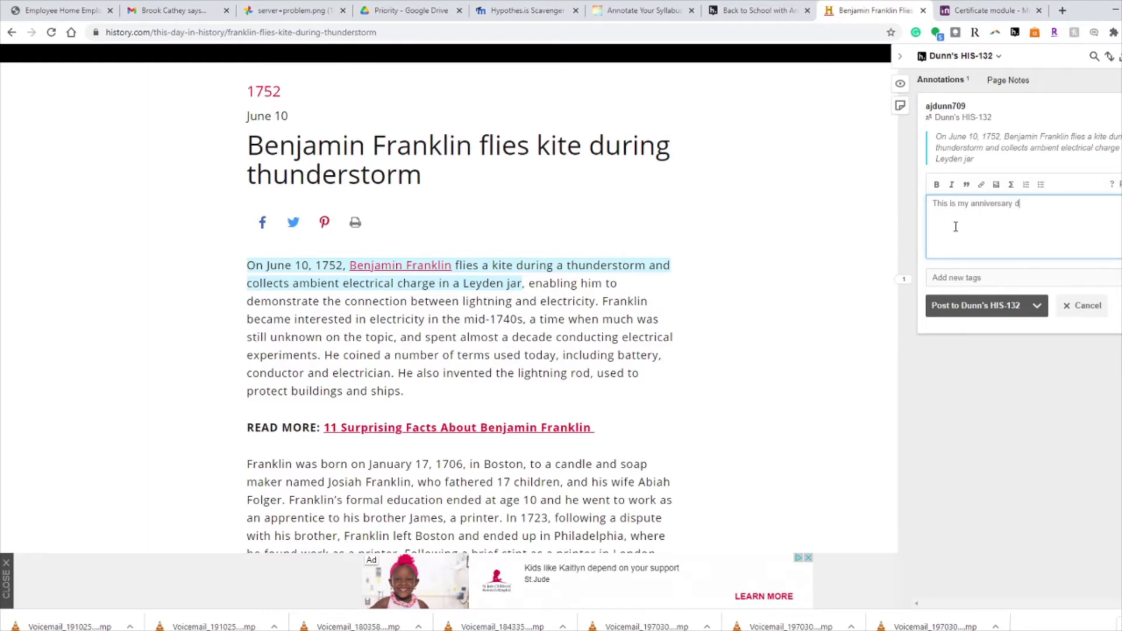
pyautogui.write('ate, about')
pyautogui.press('BackSpace')
pyautogui.press('BackSpace')
pyautogui.press('BackSpace')
pyautogui.press('BackSpace')
pyautogui.press('BackSpace')
pyautogui.press('BackSpace')
pyautogui.write('e about 300 years later')
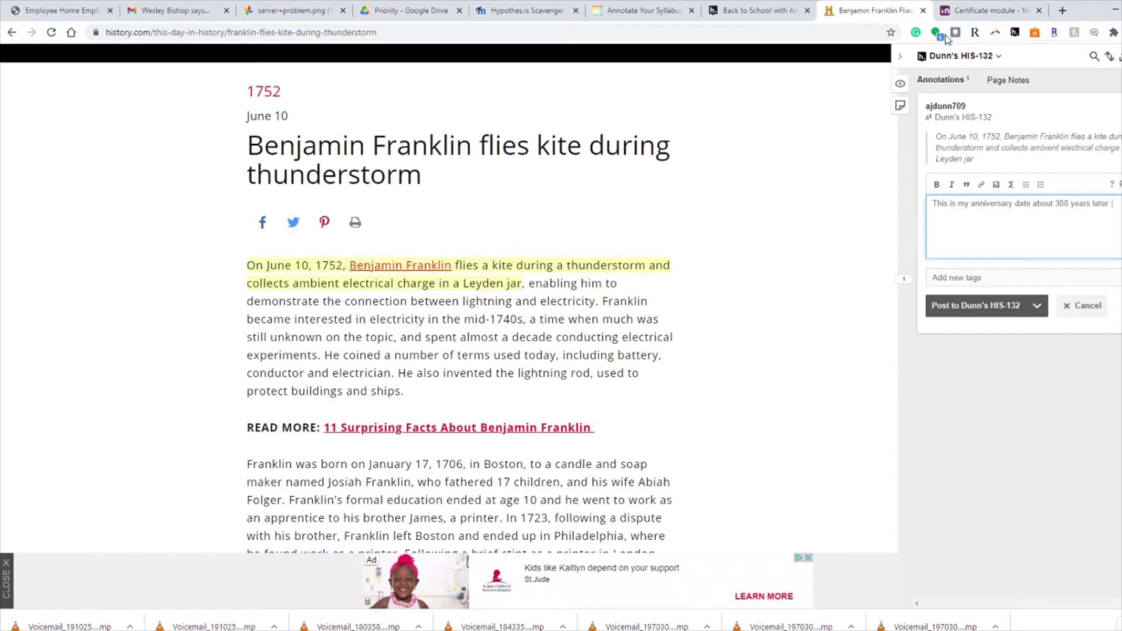
# - Add an image placeholder to the annotation and search Google for "anniversary gif"
pyautogui.click(996, 186)
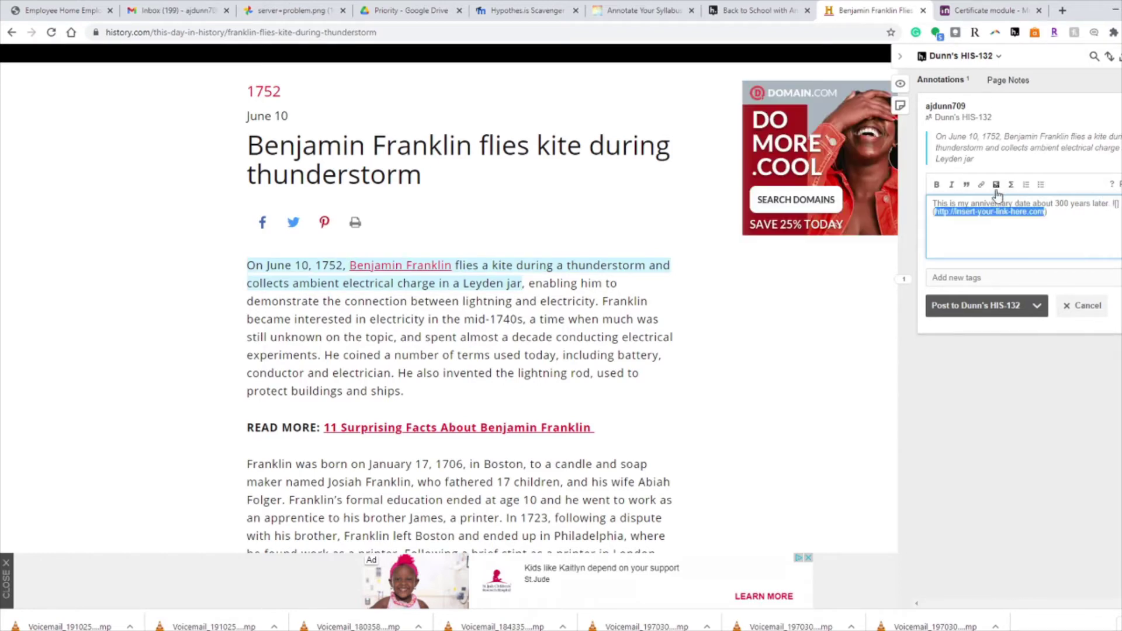
pyautogui.click(992, 12)
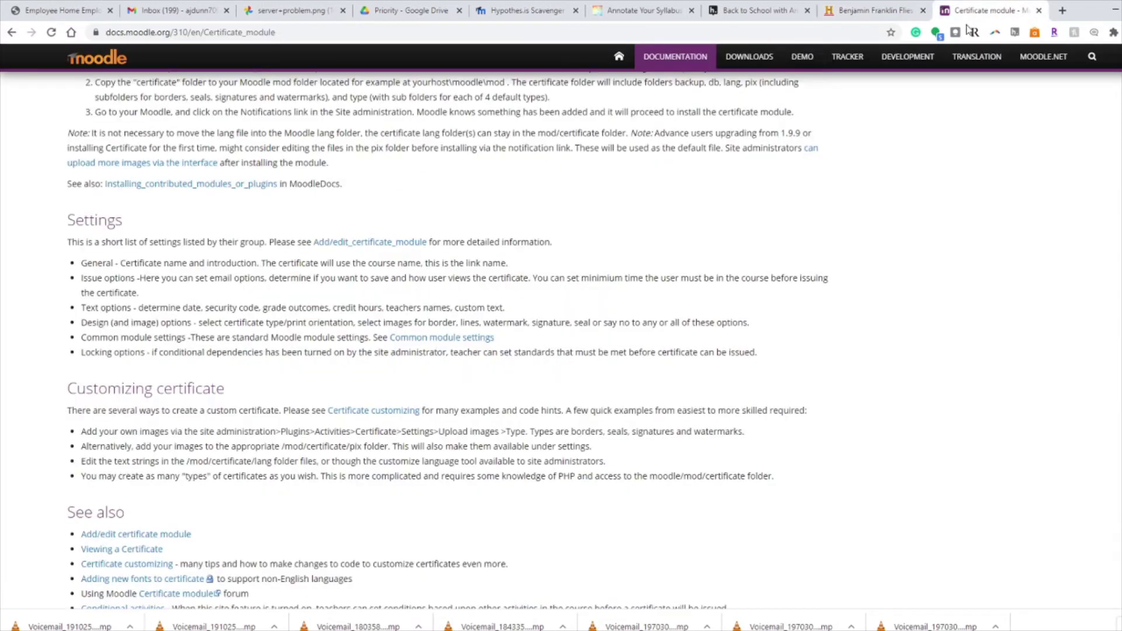
pyautogui.click(739, 36)
pyautogui.write('an')
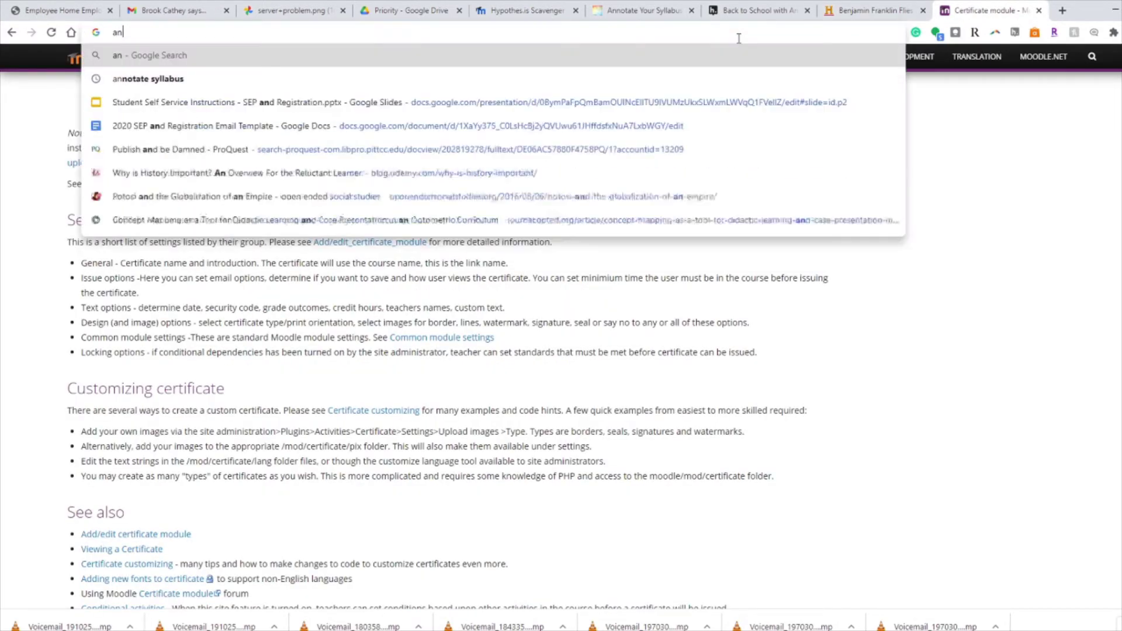
pyautogui.write('niversay gif')
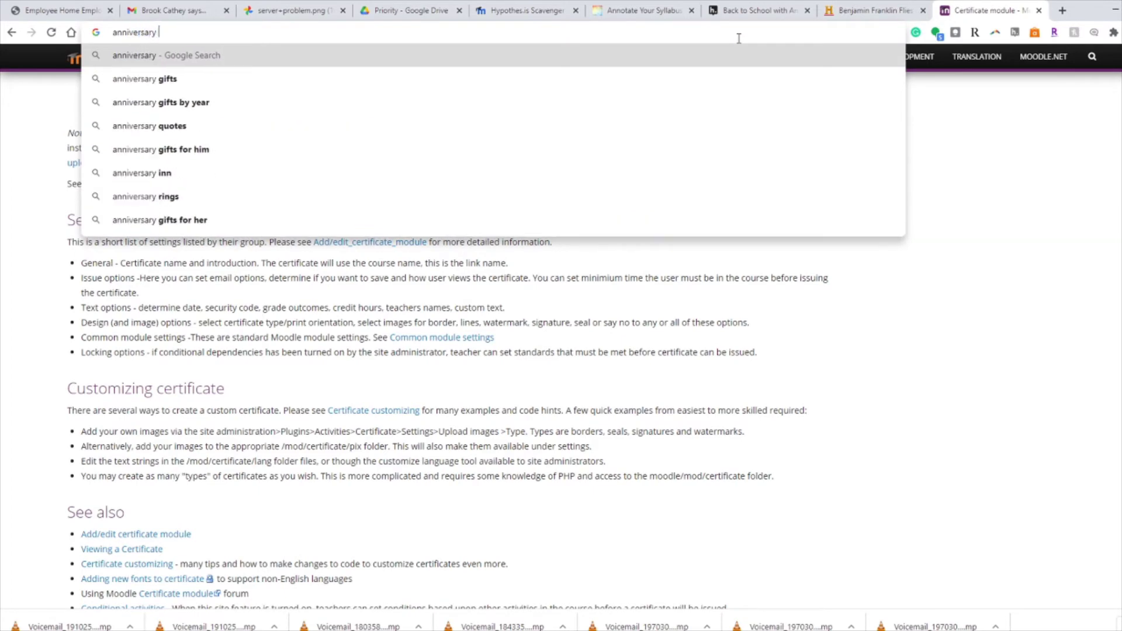
pyautogui.press('Return')
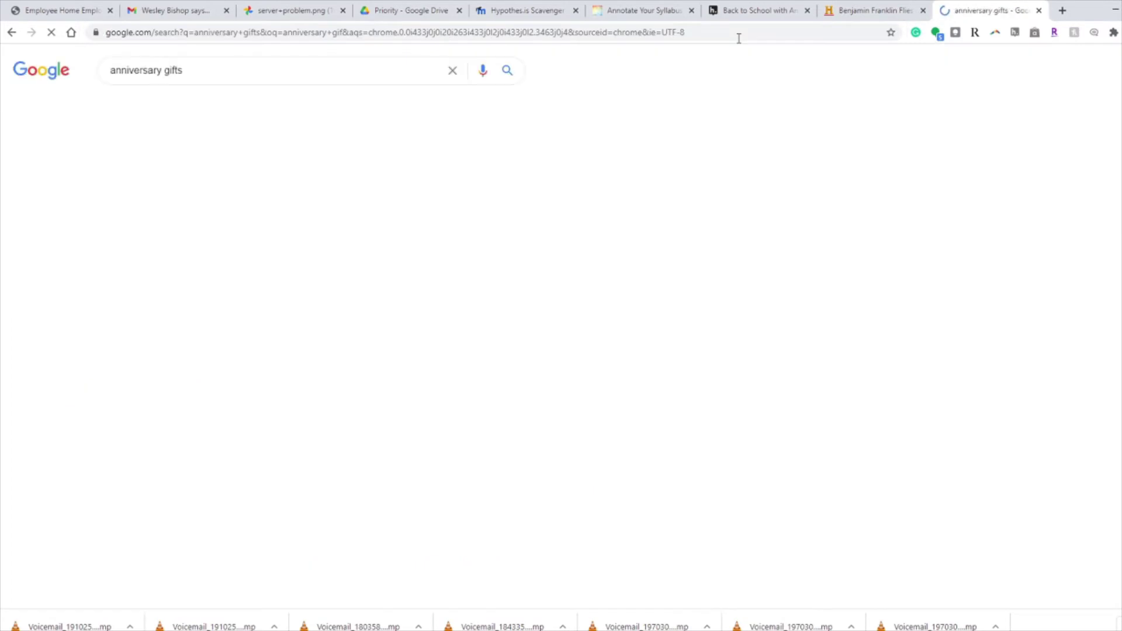
pyautogui.press('BackSpace')
pyautogui.press('BackSpace')
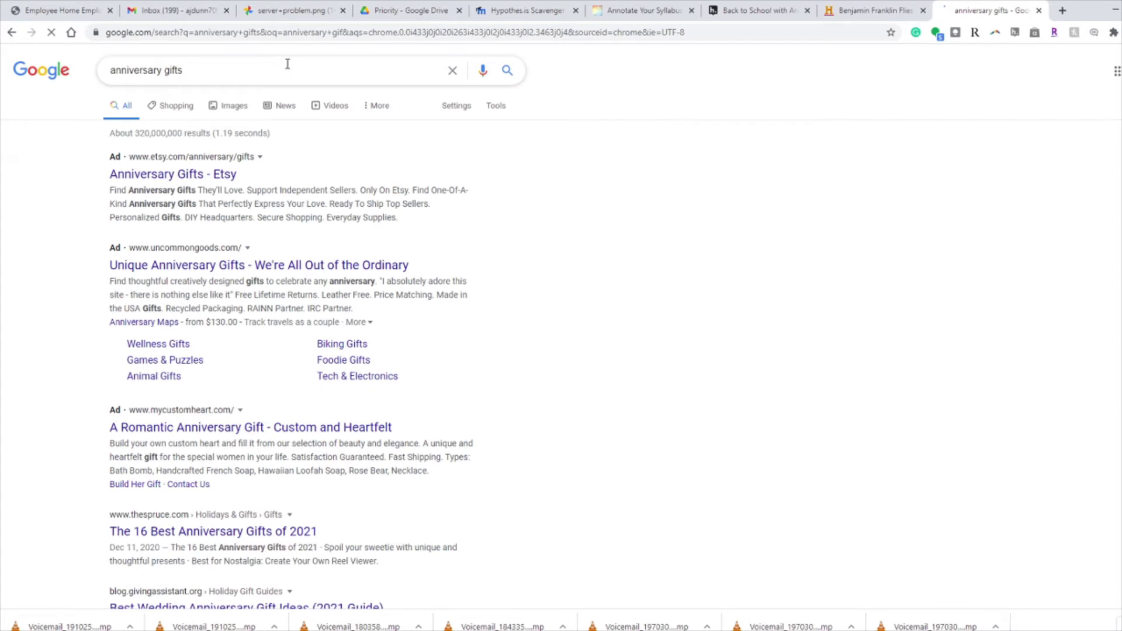
pyautogui.press('Return')
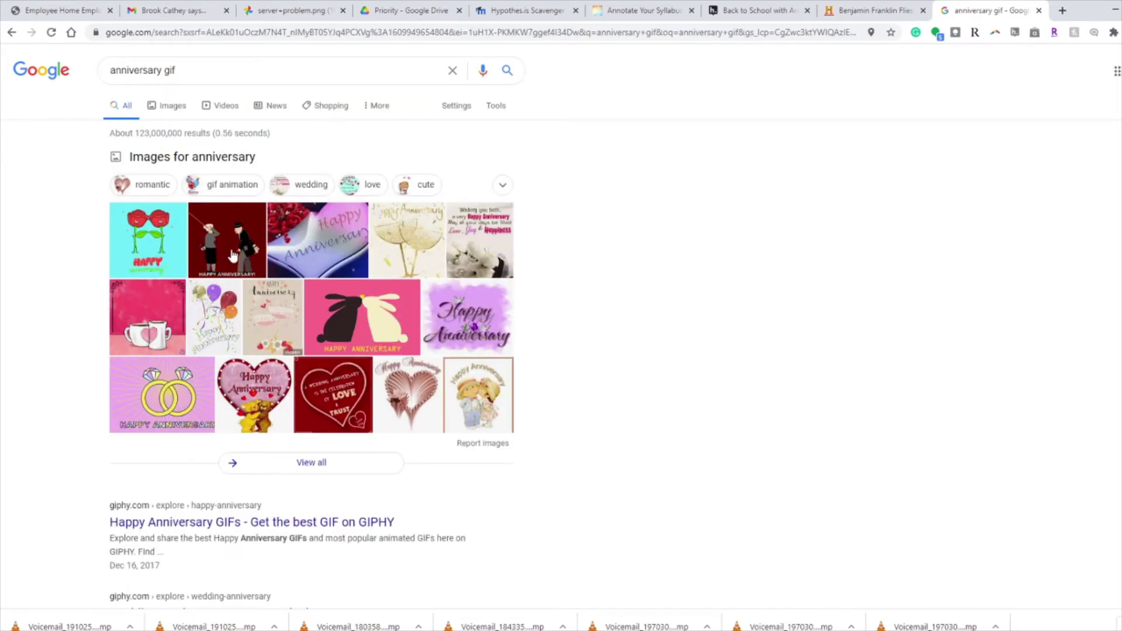
# - Copy the image address of Tenor's Happy Anniversary GIF with the elderly couple and paste it over the annotation's placeholder link
pyautogui.click(233, 255)
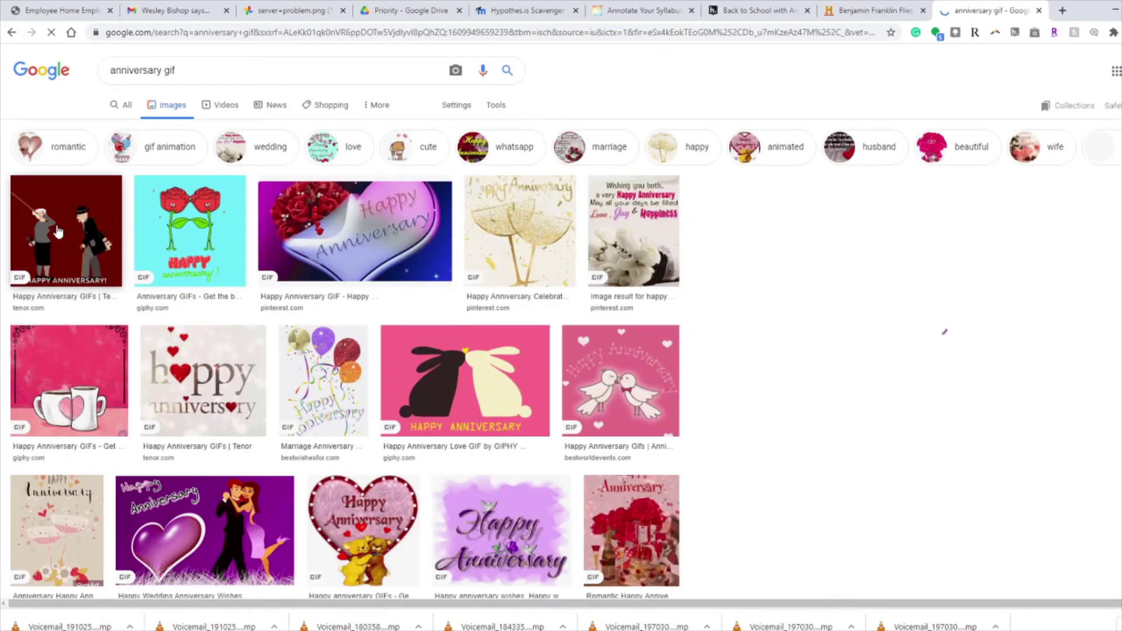
pyautogui.scroll(-2, 65, 192)
pyautogui.click(64, 147)
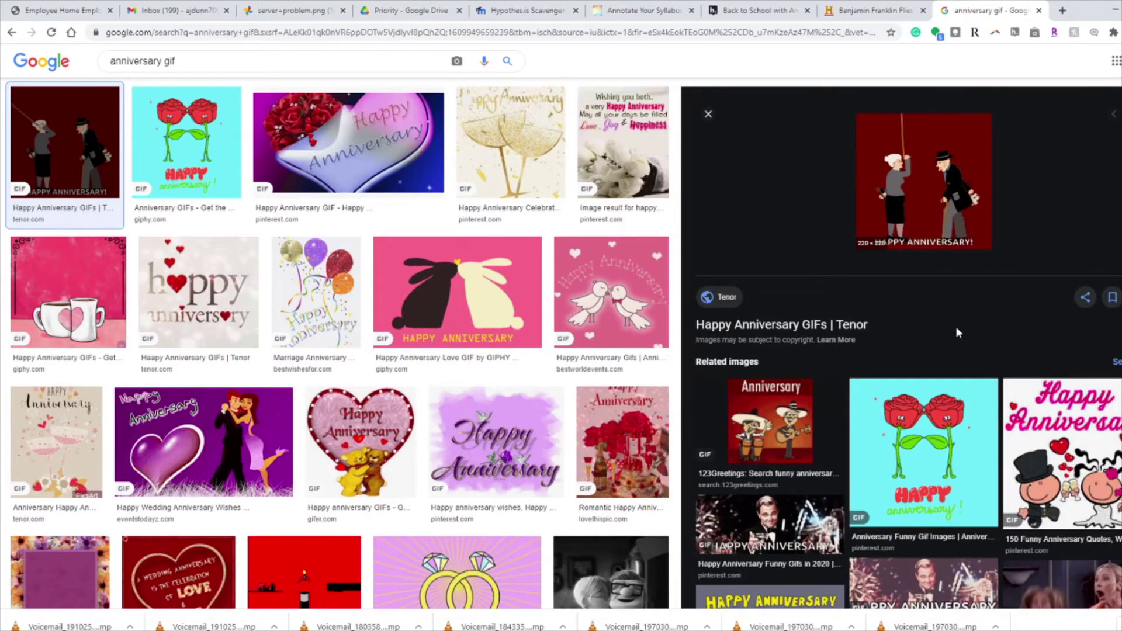
pyautogui.click(729, 7)
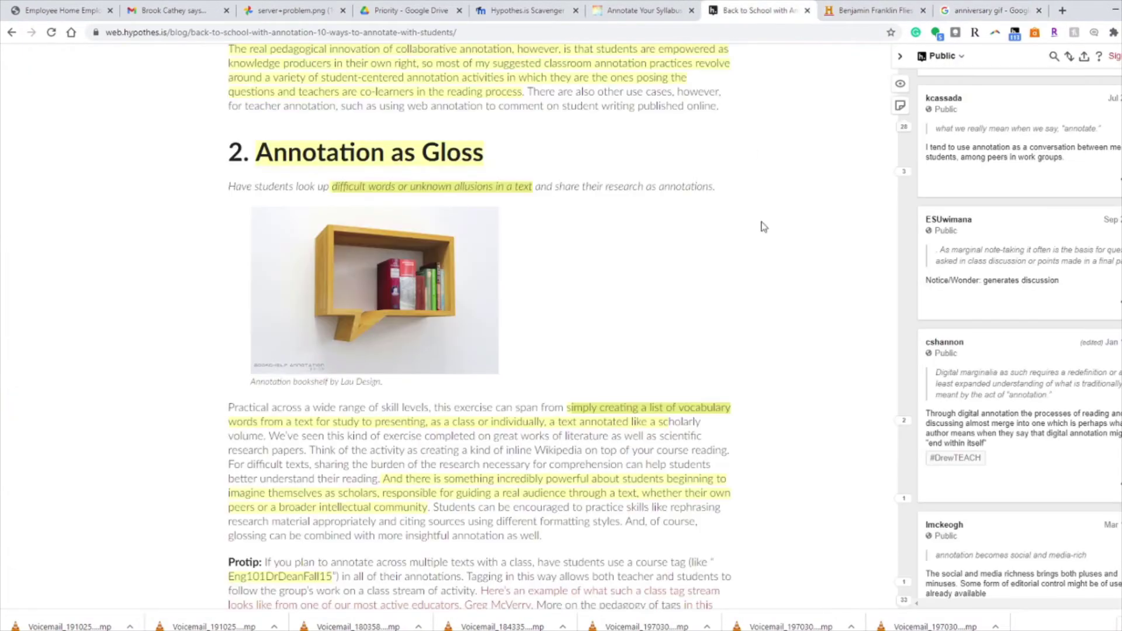
pyautogui.click(849, 14)
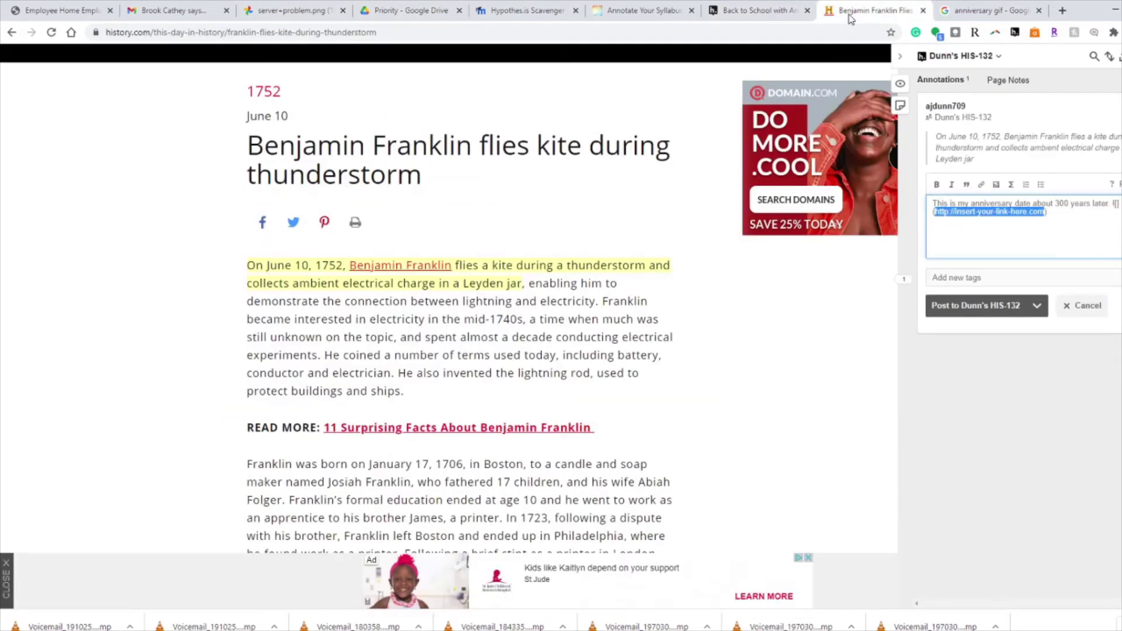
pyautogui.hotkey('ctrl', 'v')
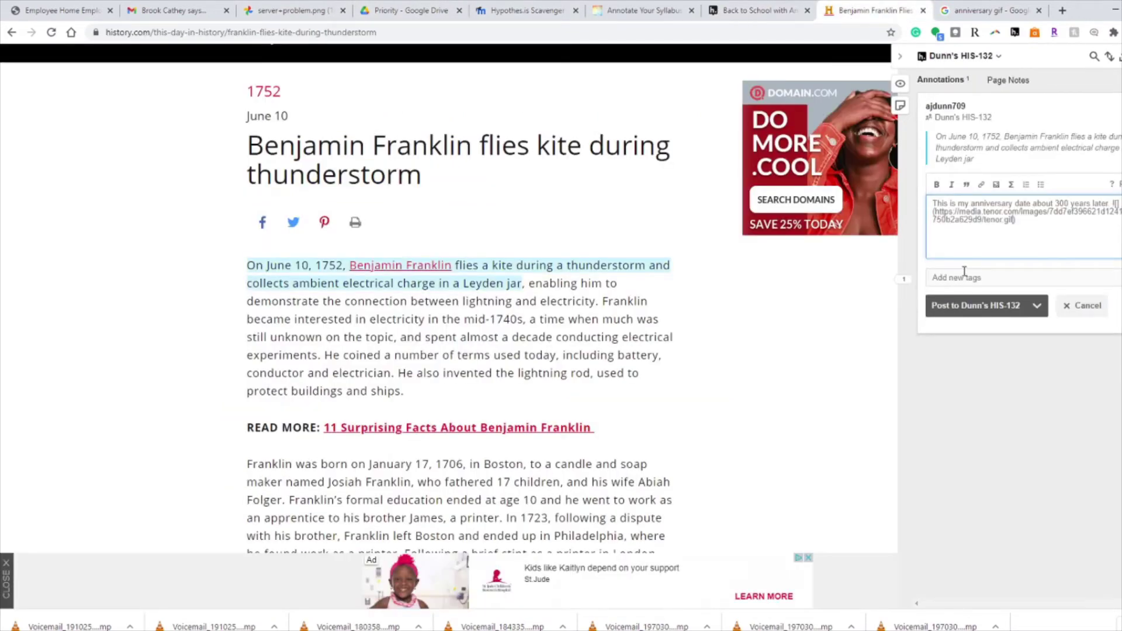
# - Tag the annotation "scavenger hunt" and post it to the HIS-132 group
pyautogui.click(950, 277)
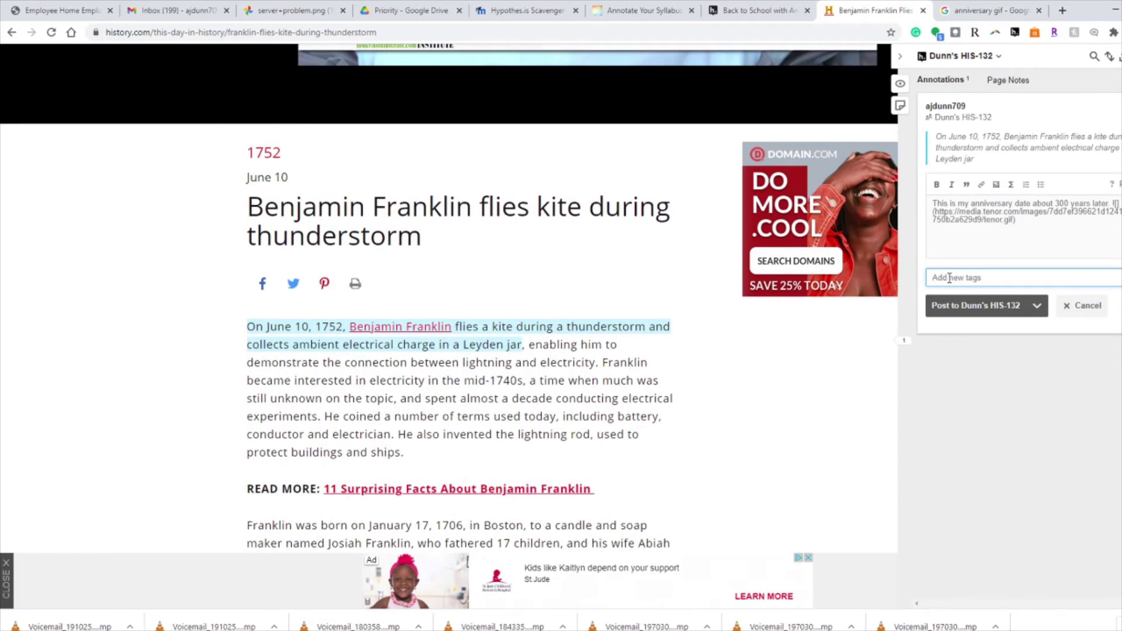
pyautogui.write('sc')
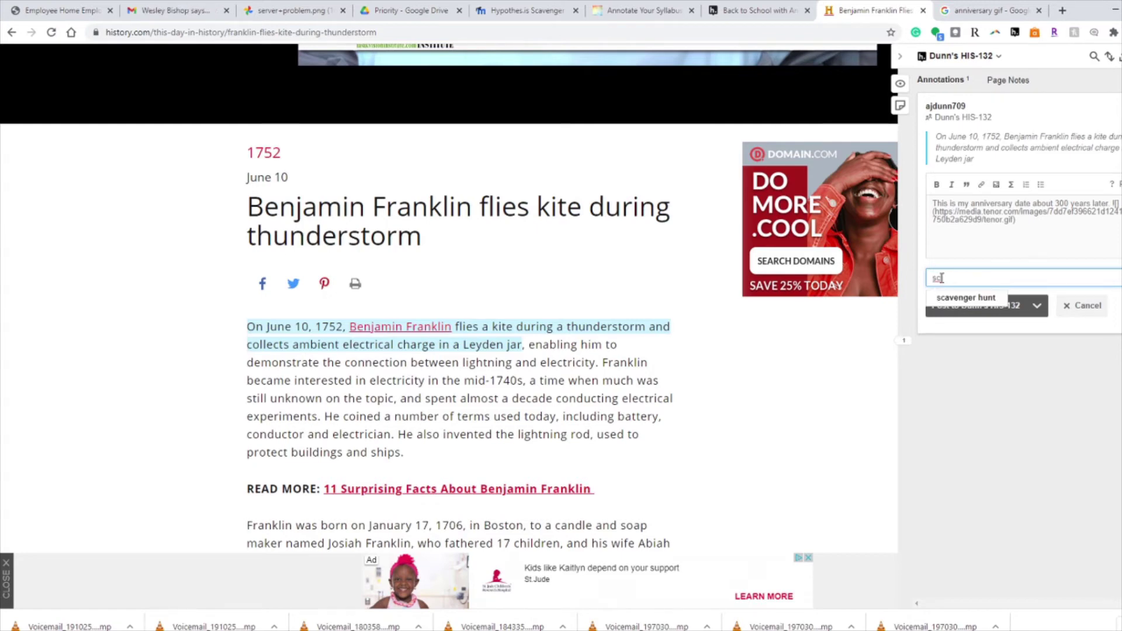
pyautogui.click(963, 305)
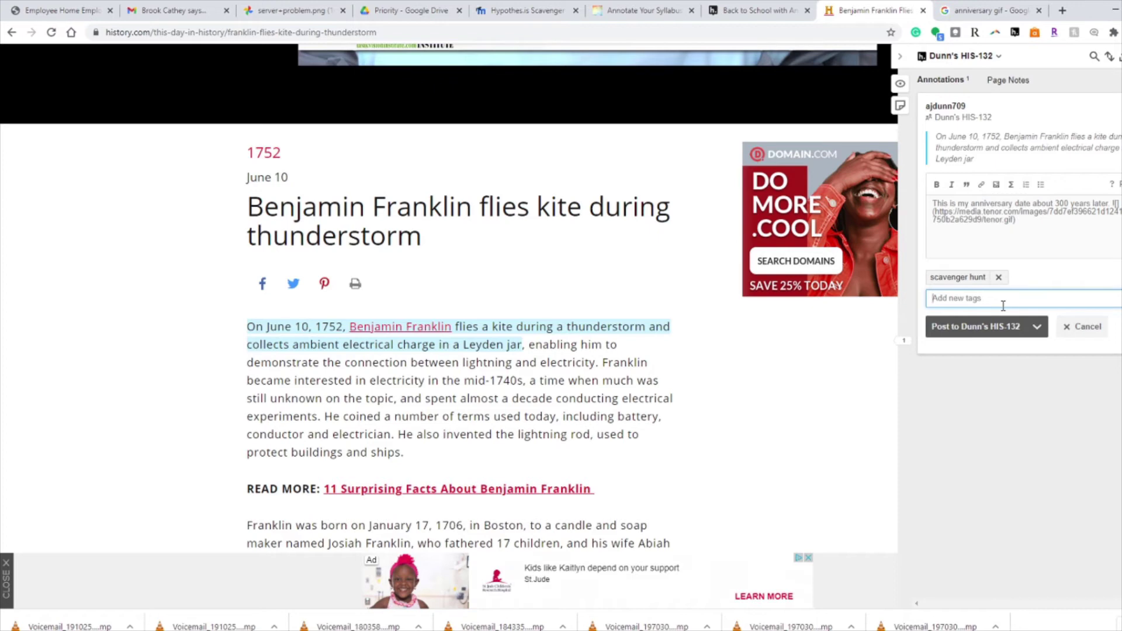
pyautogui.click(971, 329)
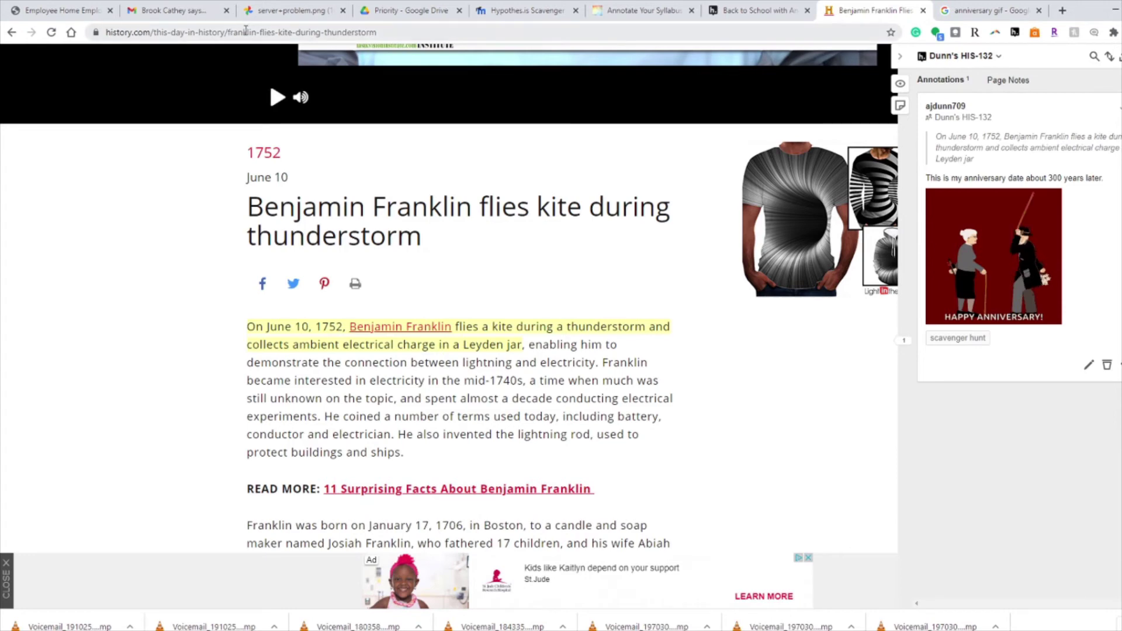
# - Copy the annotated article's URL and start a new discussion topic in the Hypothes.is scavenger hunt forum on Moodle
pyautogui.click(248, 31)
pyautogui.hotkey('ctrl', 'c')
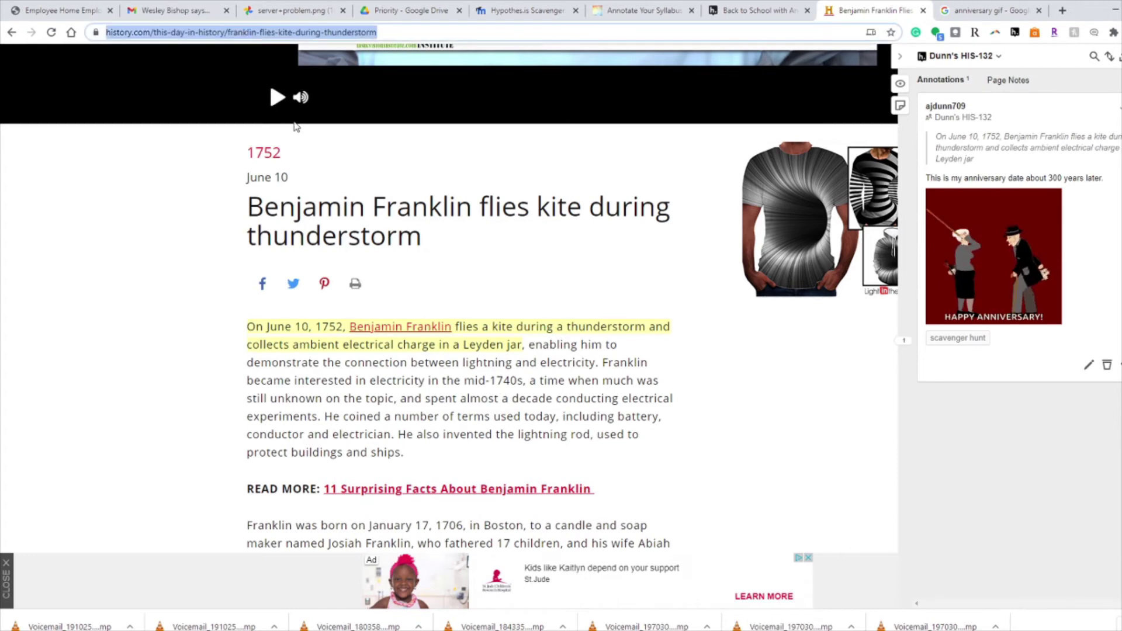
pyautogui.click(541, 18)
pyautogui.scroll(-3, 490, 294)
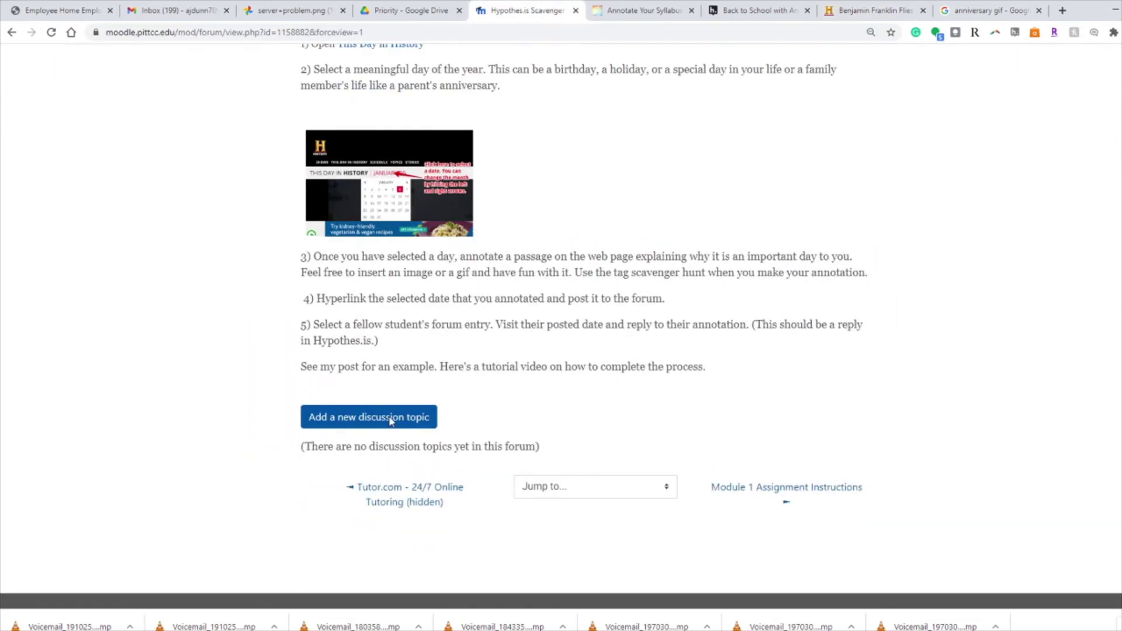
pyautogui.click(375, 419)
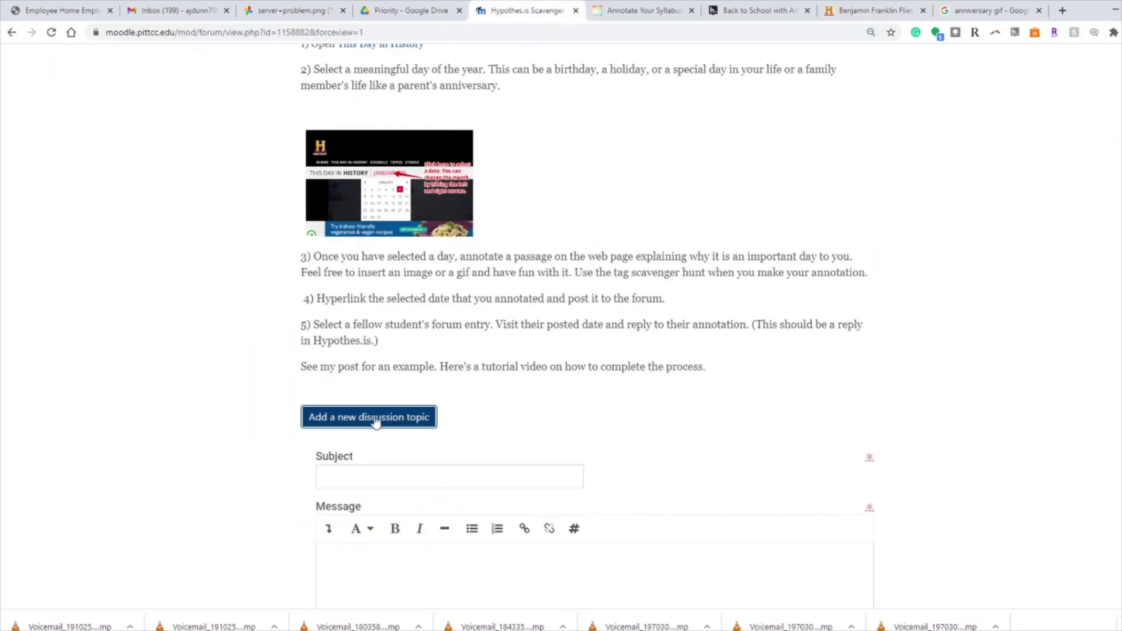
# - Set the discussion topic's subject to "My date is one to remember"
pyautogui.click(388, 477)
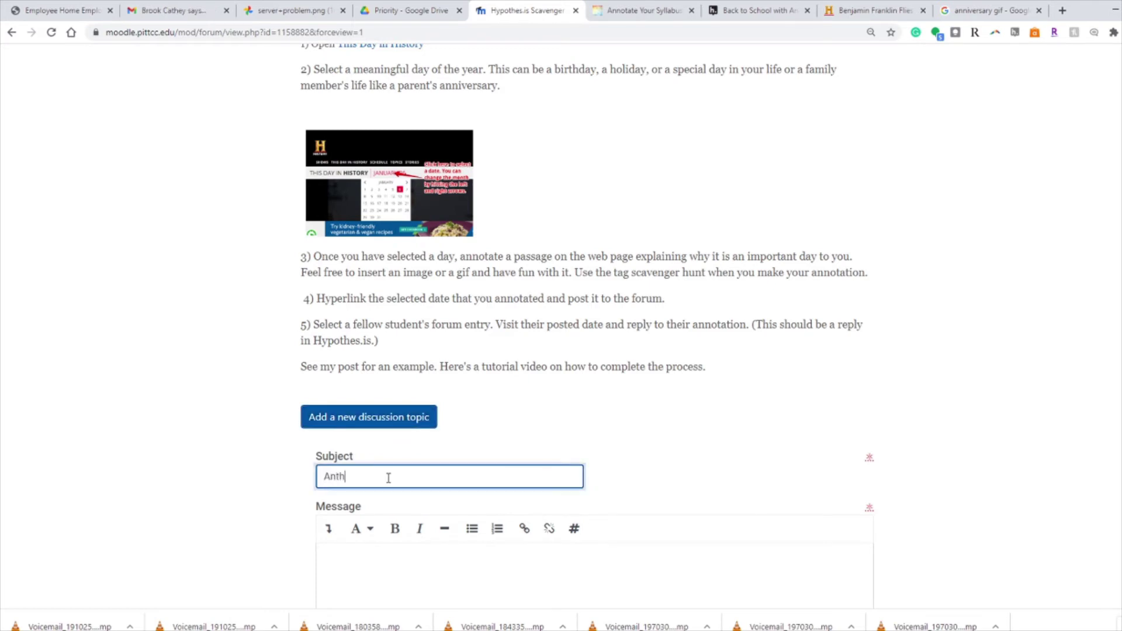
pyautogui.press('BackSpace')
pyautogui.press('BackSpace')
pyautogui.press('BackSpace')
pyautogui.press('BackSpace')
pyautogui.press('BackSpace')
pyautogui.press('BackSpace')
pyautogui.press('BackSpace')
pyautogui.press('BackSpace')
pyautogui.write('My date is one to remember')
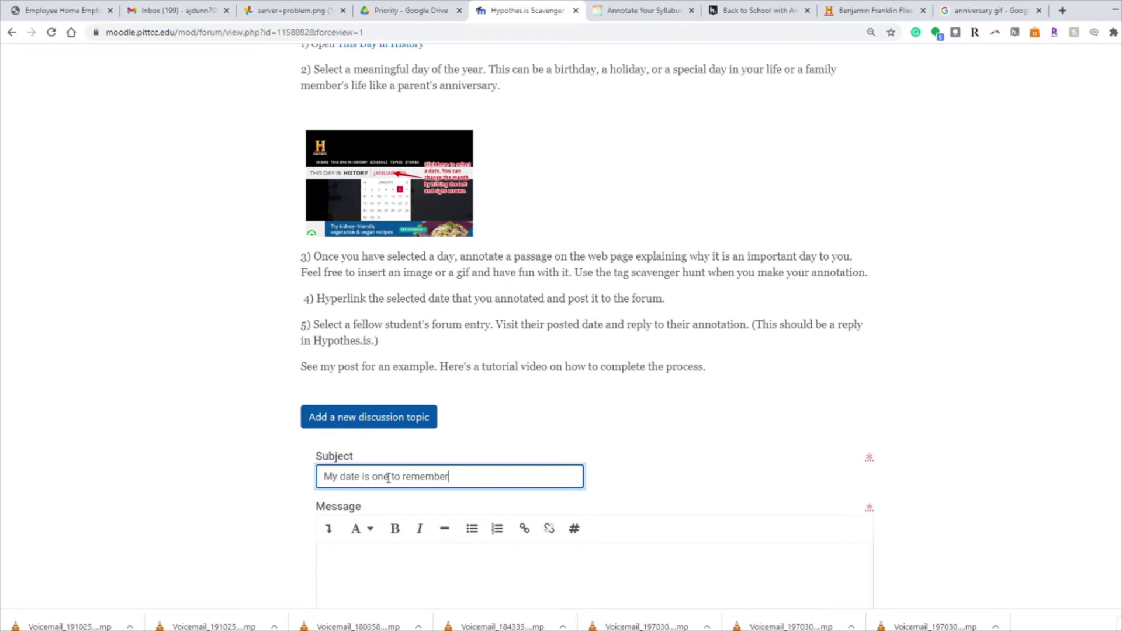
# - Write the message "Here's my date 6/10....visit the link to find out why it's important. I'd love for you to comment on my Hypothes.is."
pyautogui.scroll(-2, 496, 498)
pyautogui.click(488, 498)
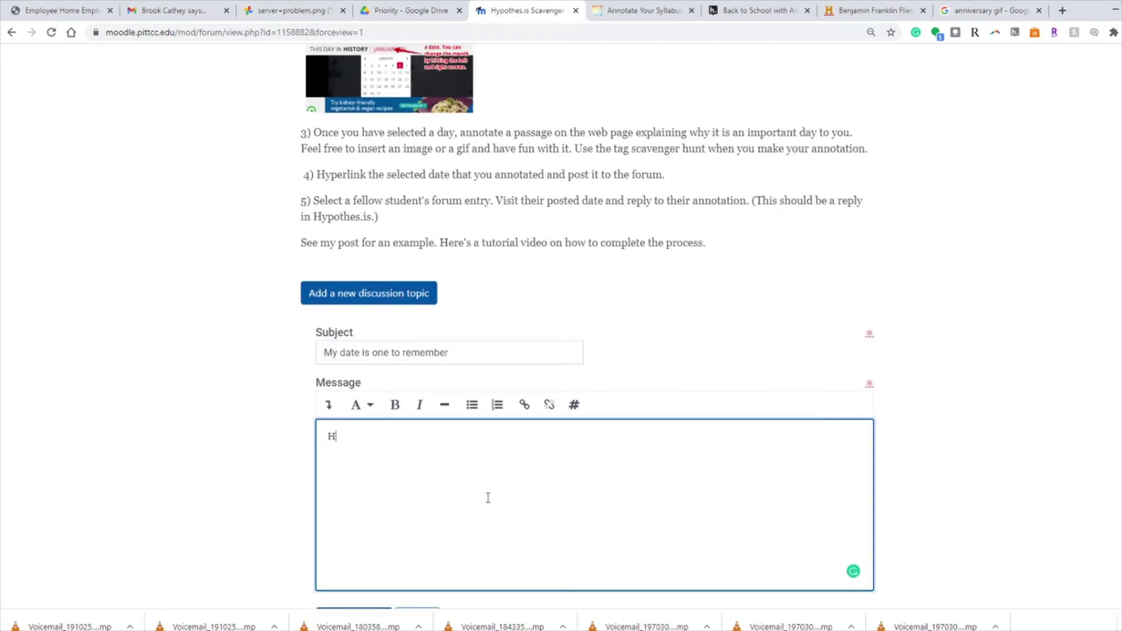
pyautogui.write("Here's my date ")
pyautogui.write('6 /1')
pyautogui.press('BackSpace')
pyautogui.press('BackSpace')
pyautogui.press('BackSpace')
pyautogui.write('1')
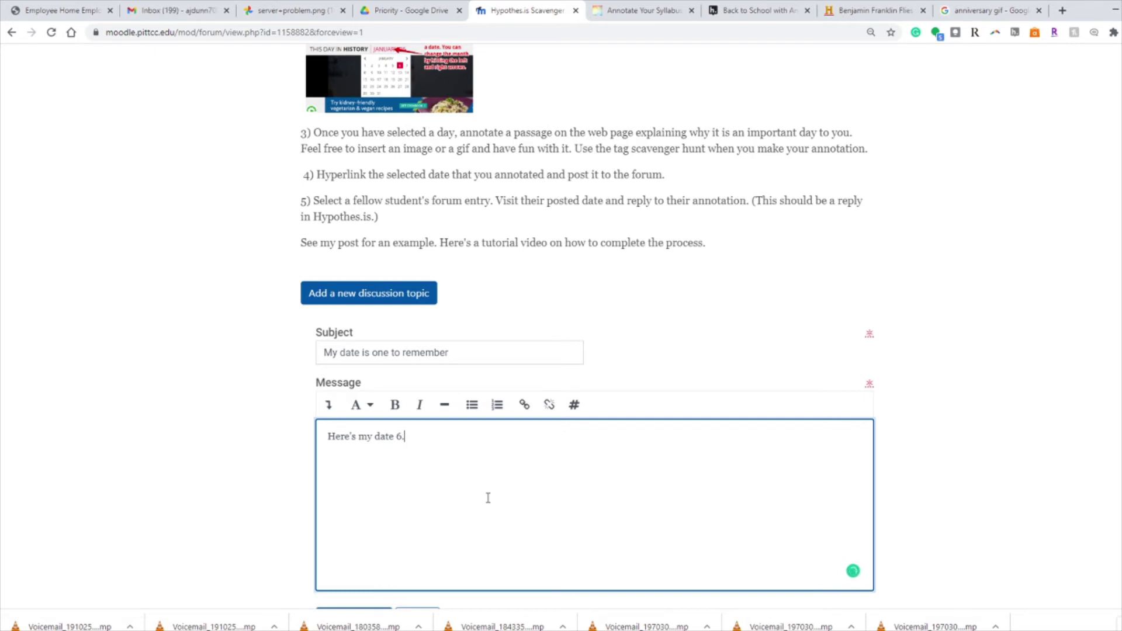
pyautogui.write('0....visit the l')
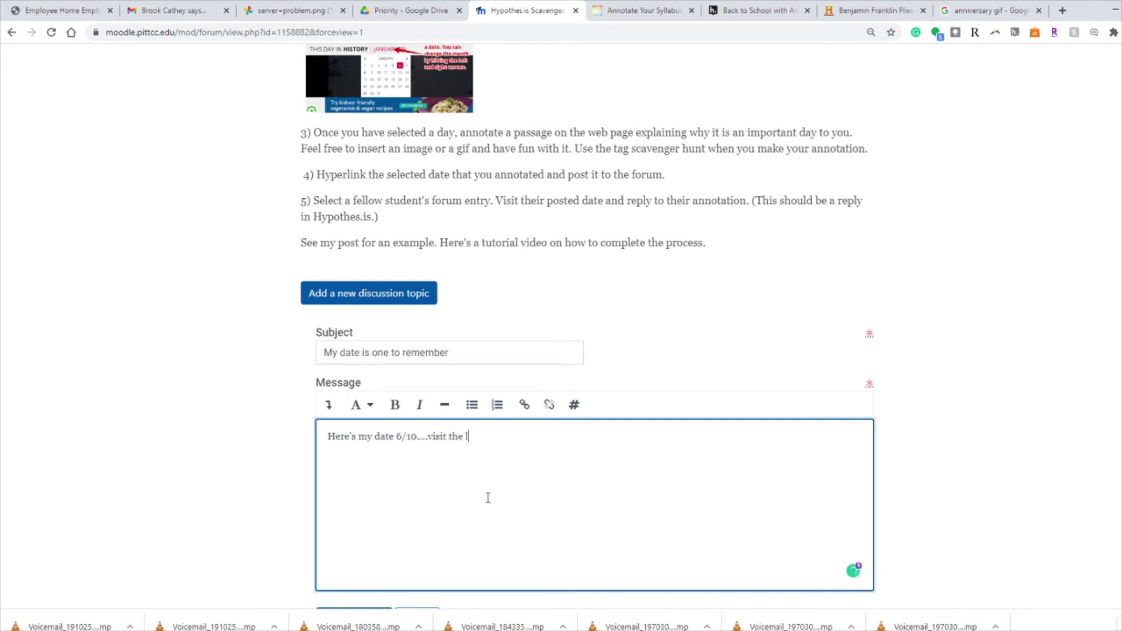
pyautogui.write("ink to find out why it's important.")
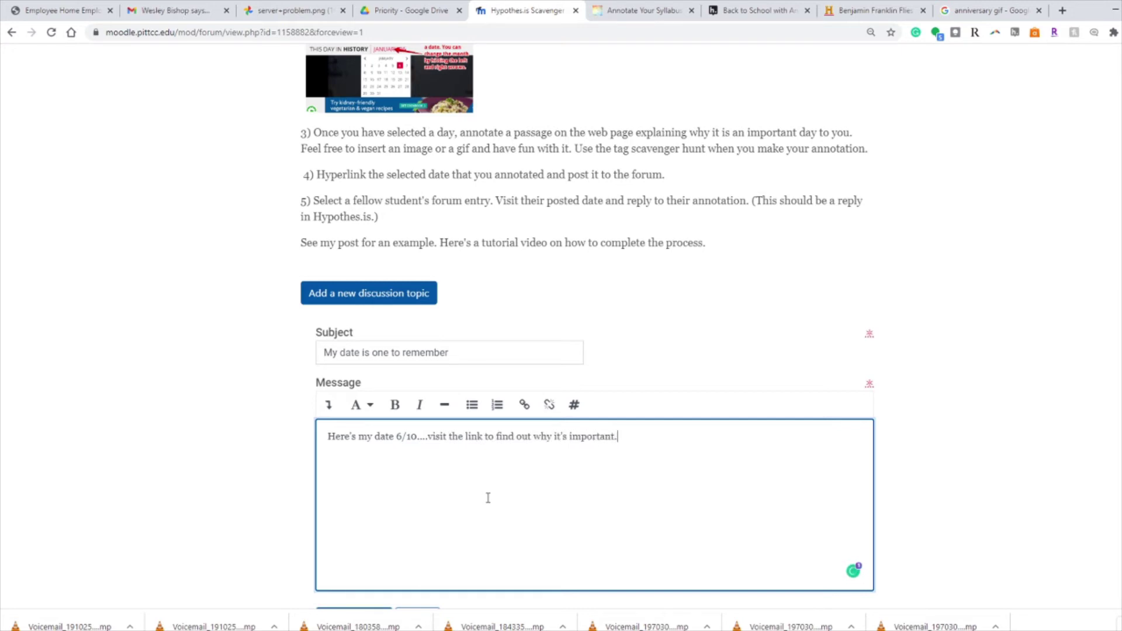
pyautogui.write(" I'd love for you t")
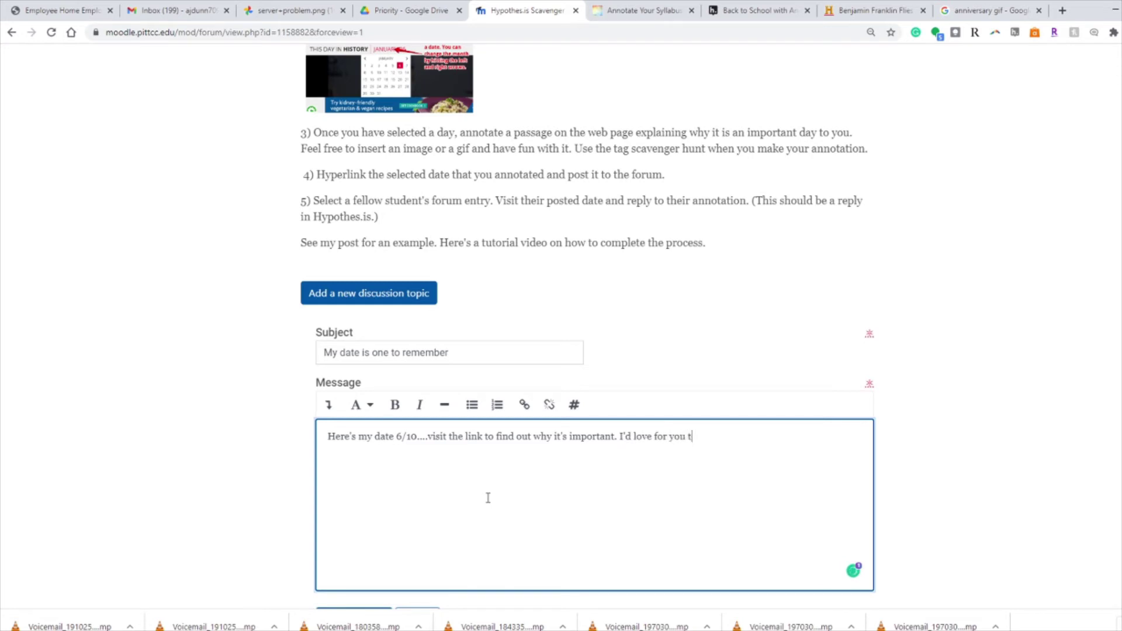
pyautogui.write('o comment on my Hyp')
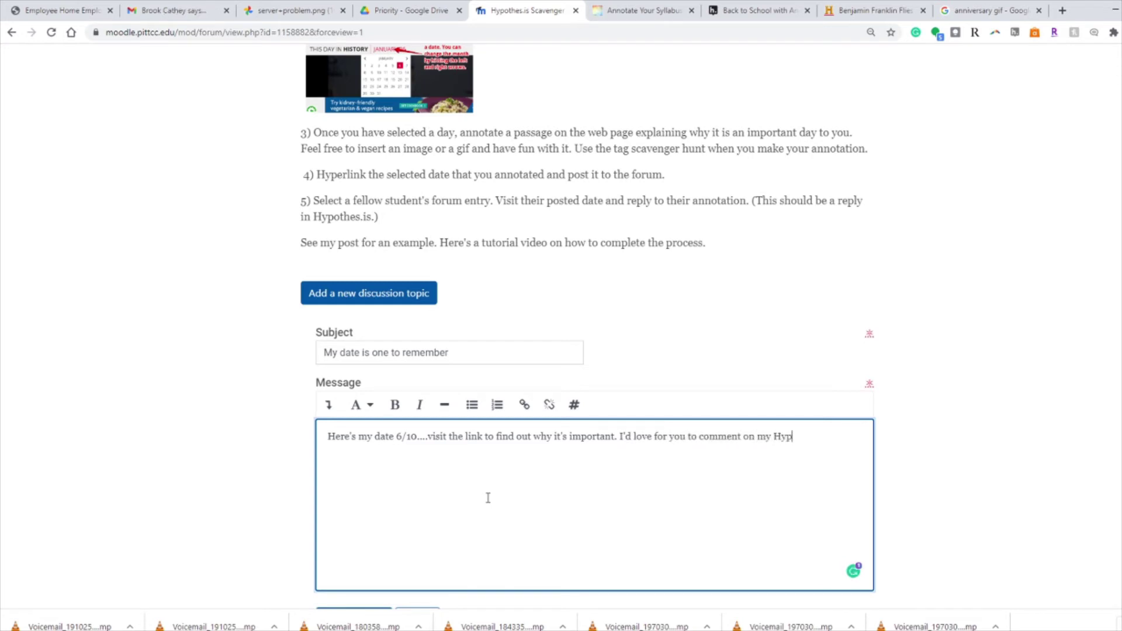
pyautogui.write('othesis.s.')
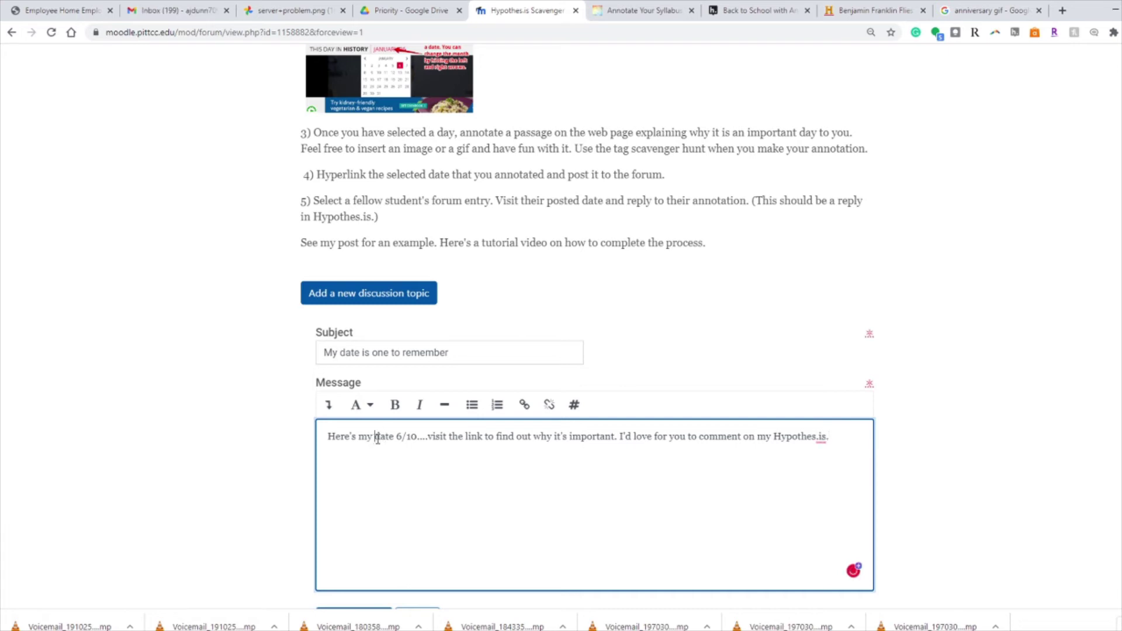
# - Hyperlink the words "date 6/10" in the message to the copied article URL
pyautogui.moveTo(375, 438); pyautogui.dragTo(416, 438)
pyautogui.click(524, 404)
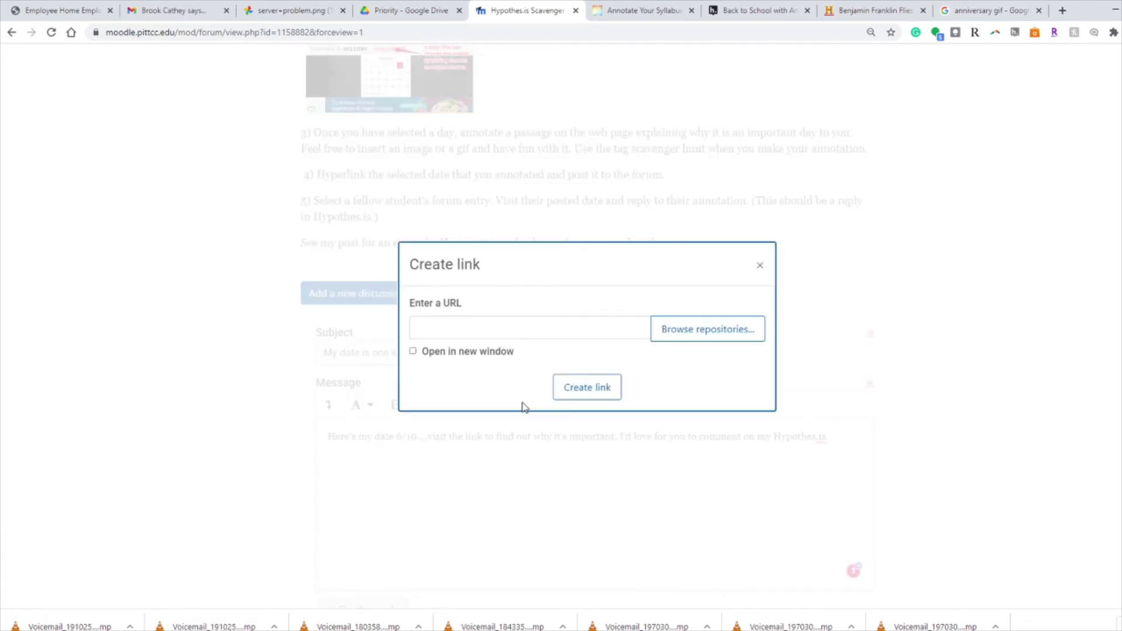
pyautogui.click(519, 331)
pyautogui.hotkey('ctrl', 'v')
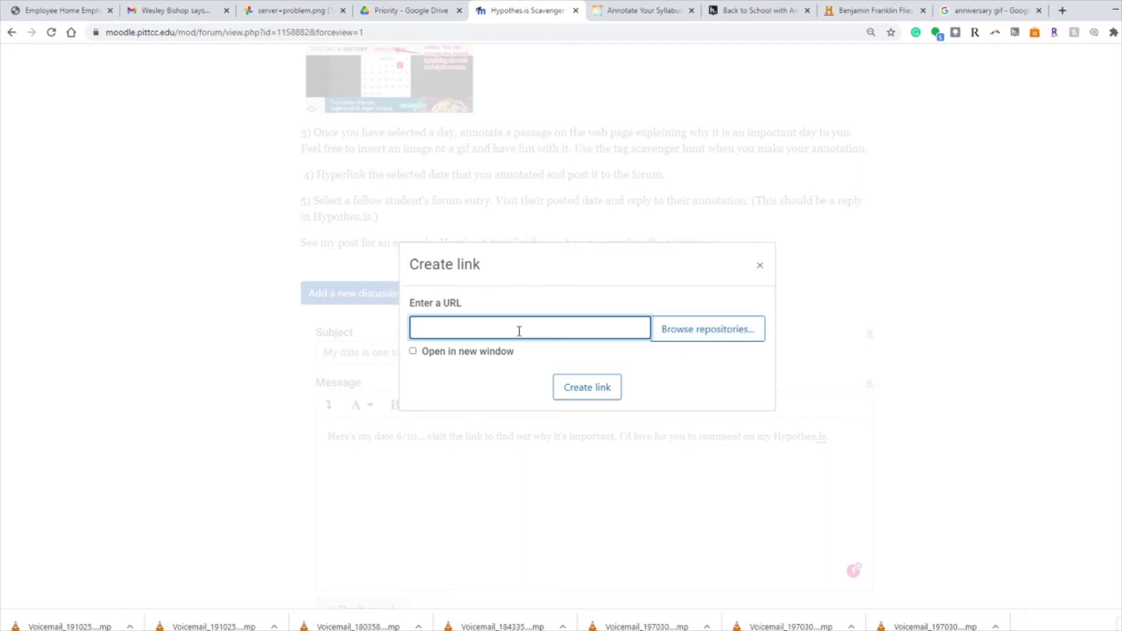
pyautogui.hotkey('ctrl', 'v')
pyautogui.click(585, 387)
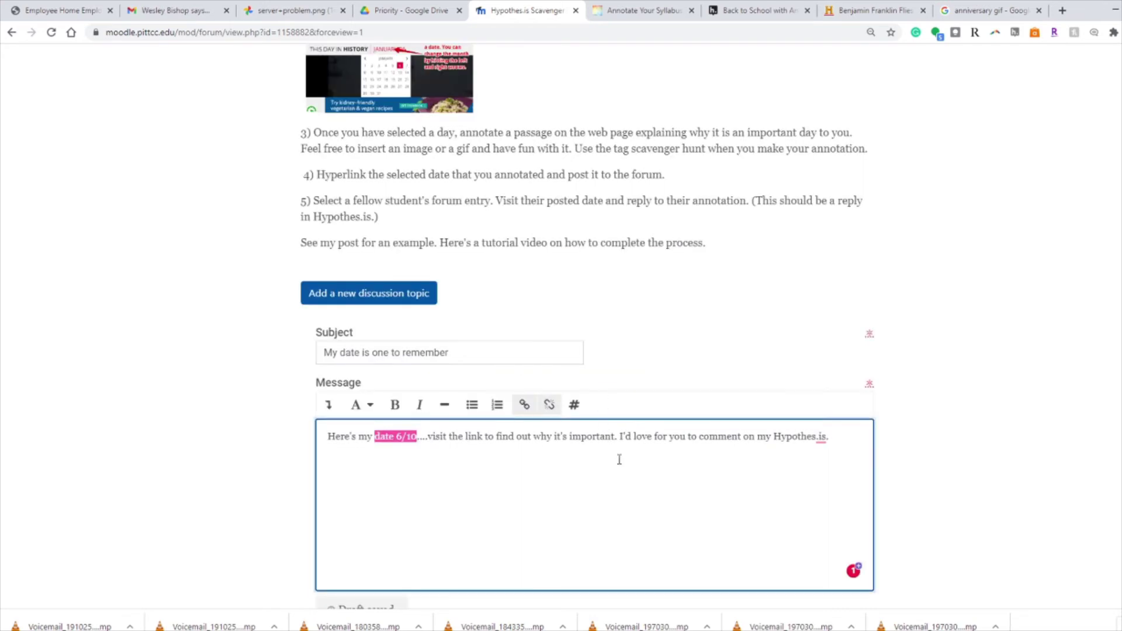
pyautogui.click(608, 497)
# - Post the topic to the forum and find it in the discussion list
pyautogui.scroll(-1, 625, 496)
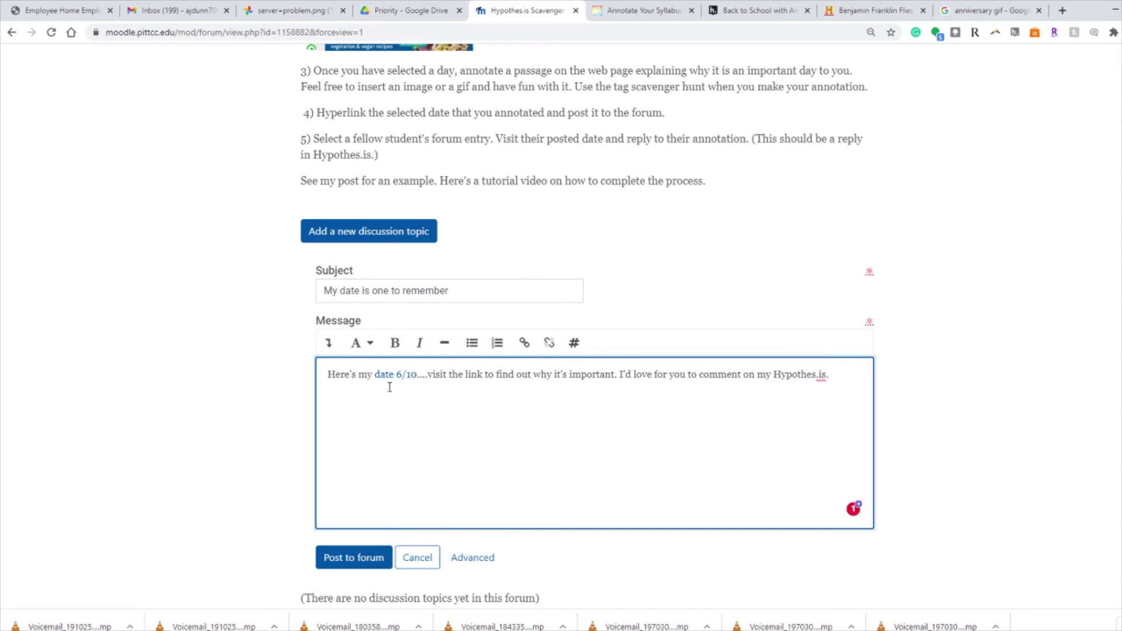
pyautogui.scroll(-1, 409, 409)
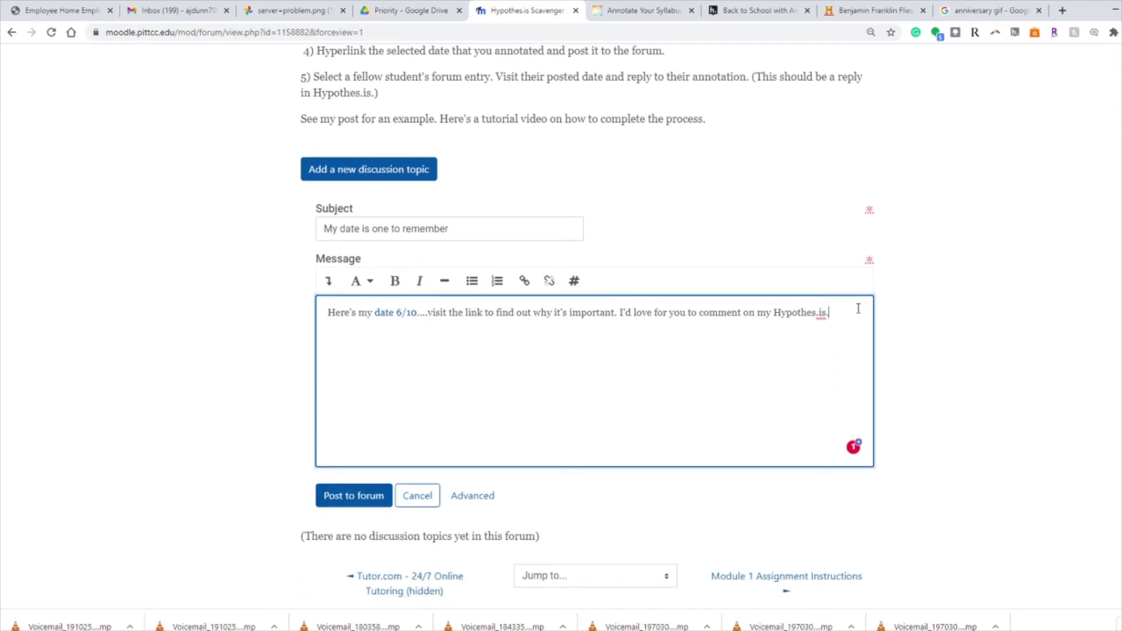
pyautogui.click(350, 506)
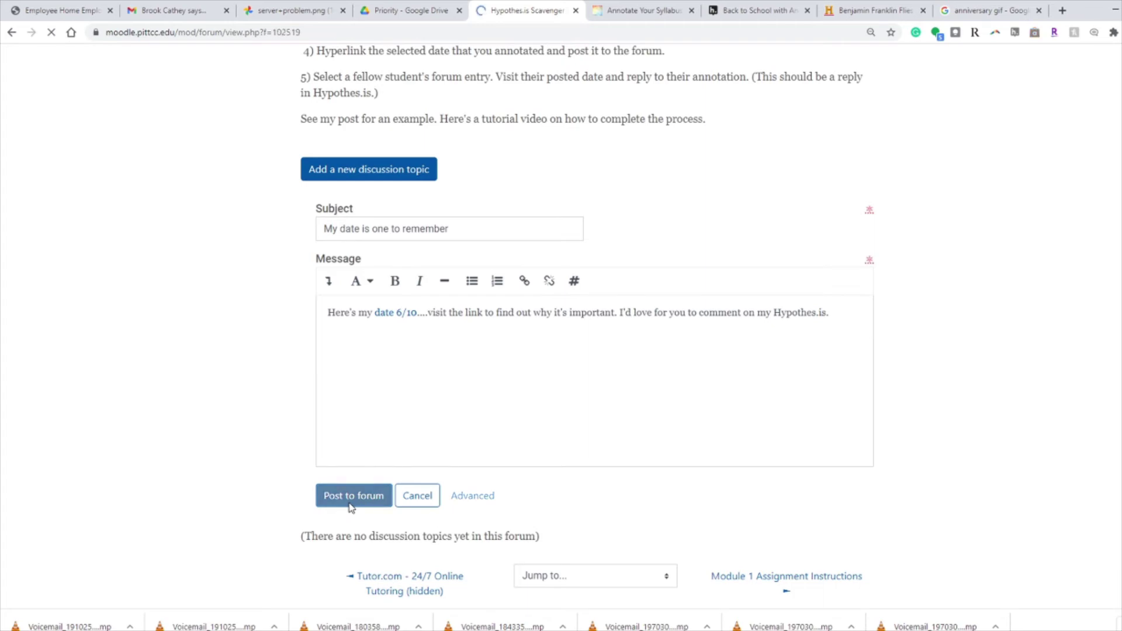
pyautogui.scroll(-5, 363, 430)
pyautogui.scroll(-3, 412, 429)
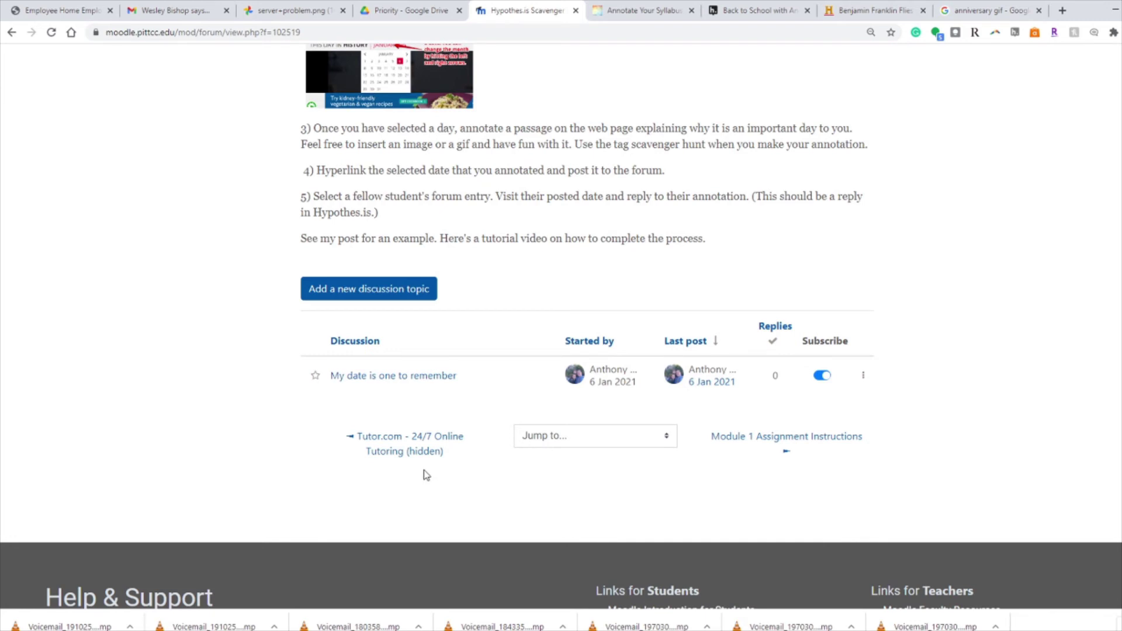
# - Open the "My date is one to remember" topic, follow its date link and show the Hypothes.is annotations on the article
pyautogui.click(414, 378)
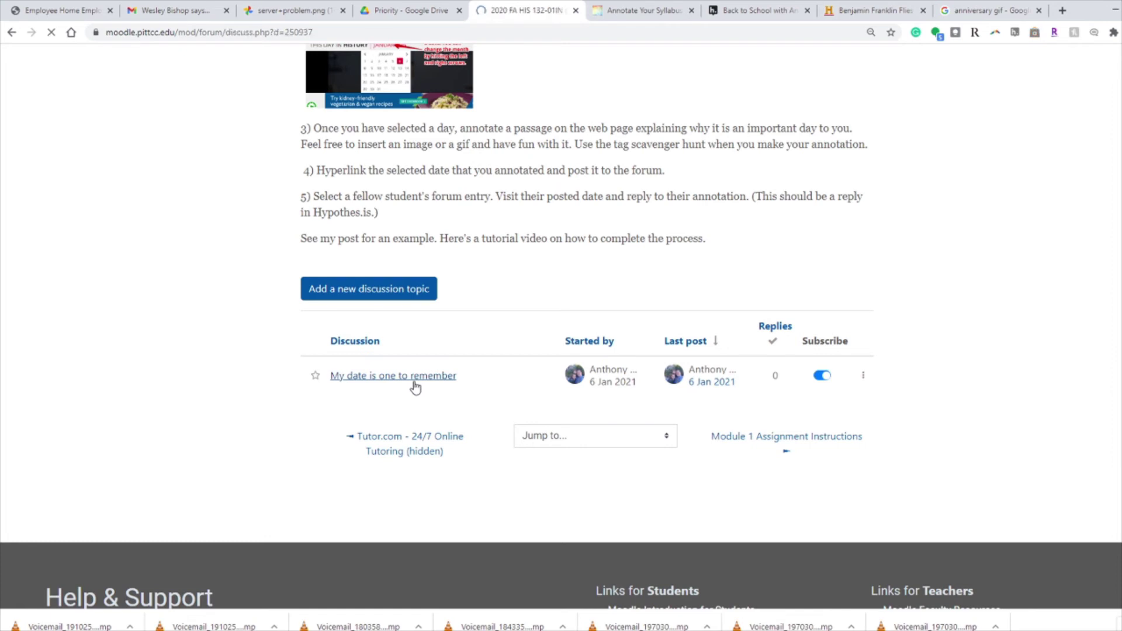
pyautogui.click(415, 335)
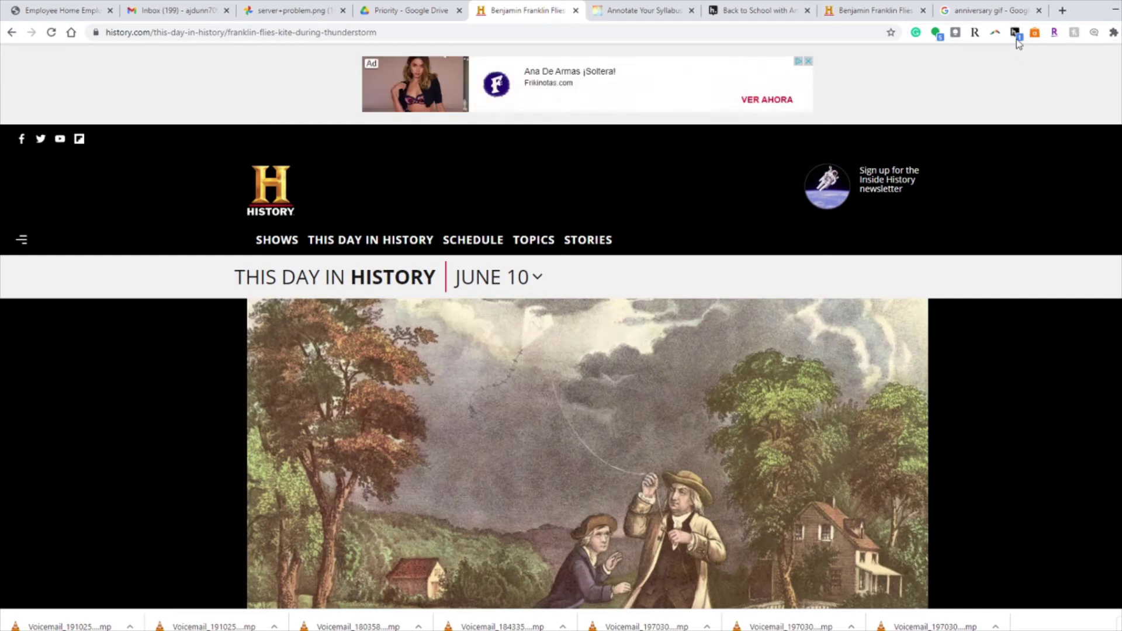
pyautogui.click(1016, 33)
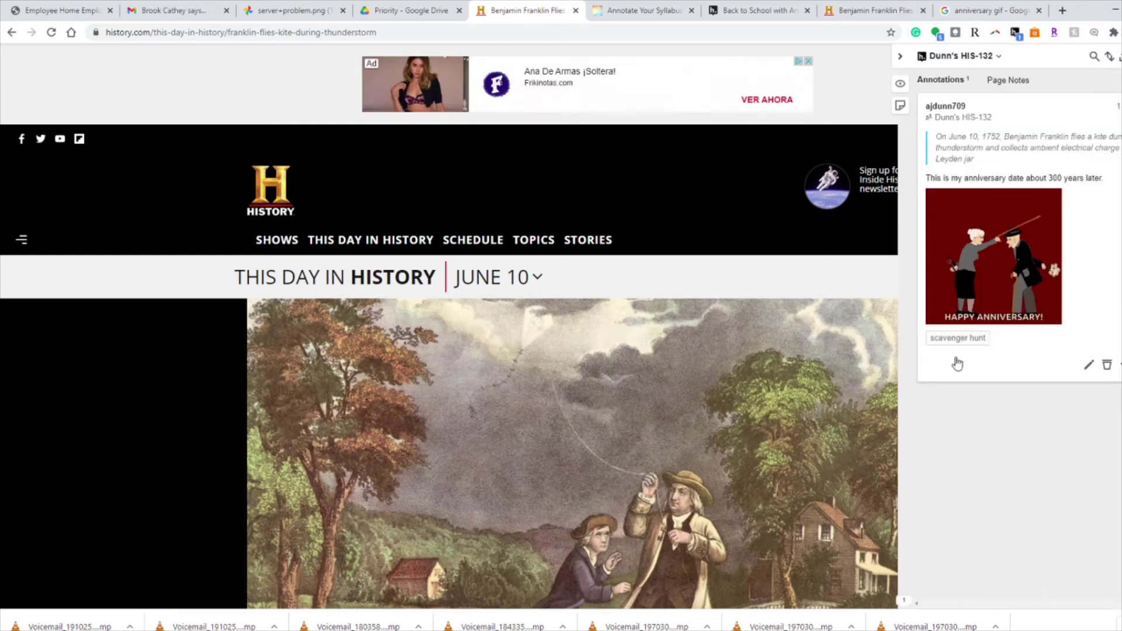
# - Reply to the anniversary annotation with "Congratulations on keeping keeping it together.", tag it "scavenger hunt" and post it to the HIS-132 group
pyautogui.click(1120, 365)
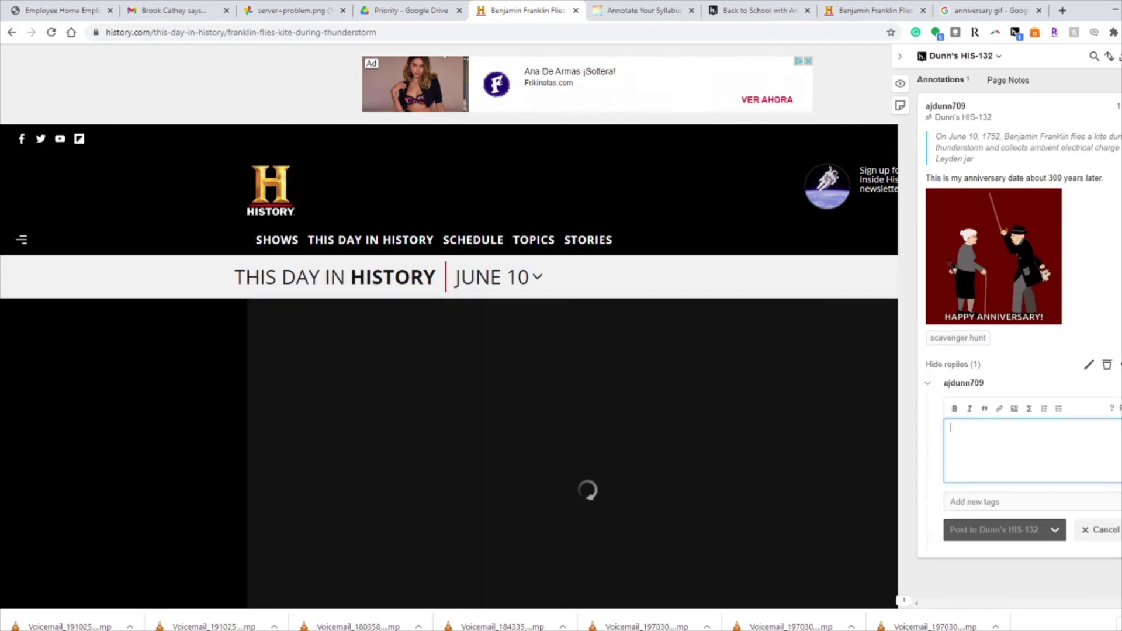
pyautogui.write('Congratulations on keeping keeping it together')
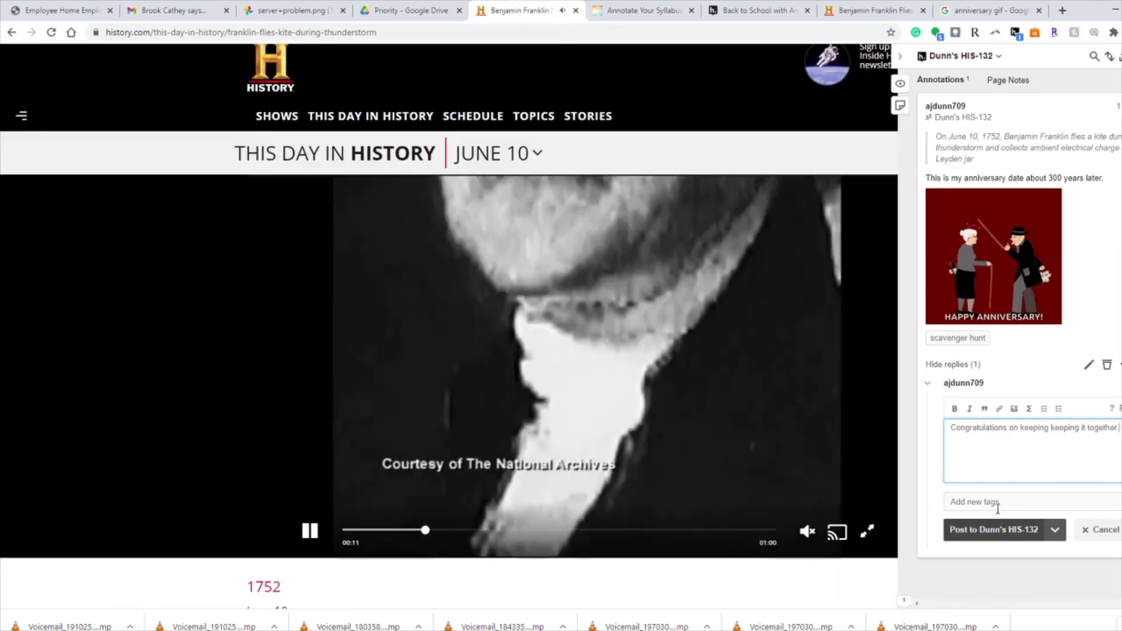
pyautogui.click(998, 502)
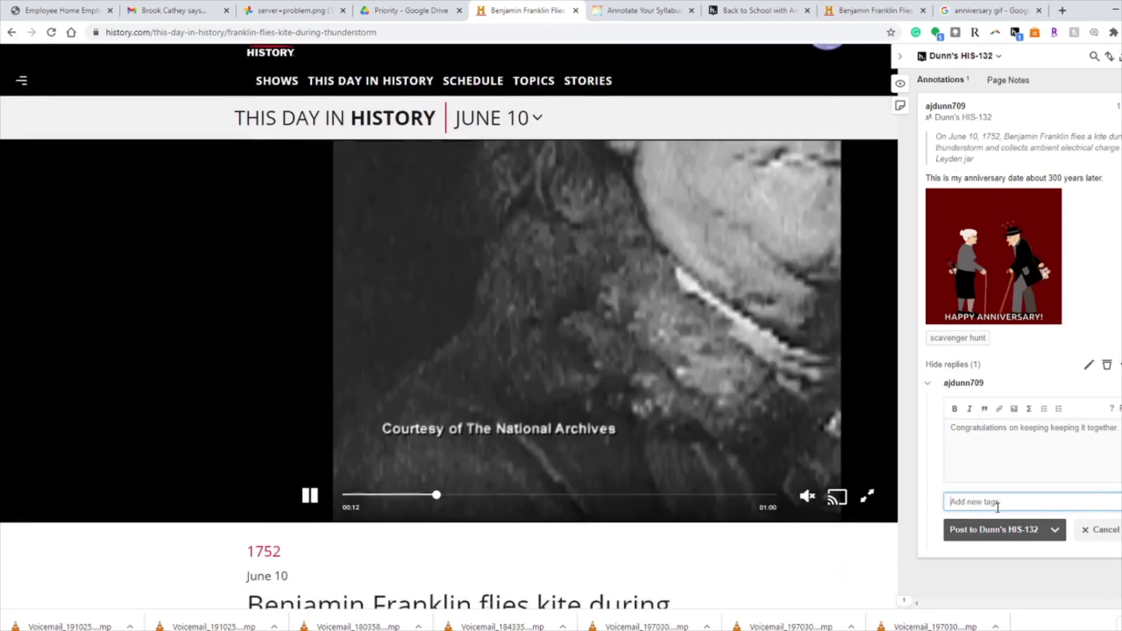
pyautogui.write('sca')
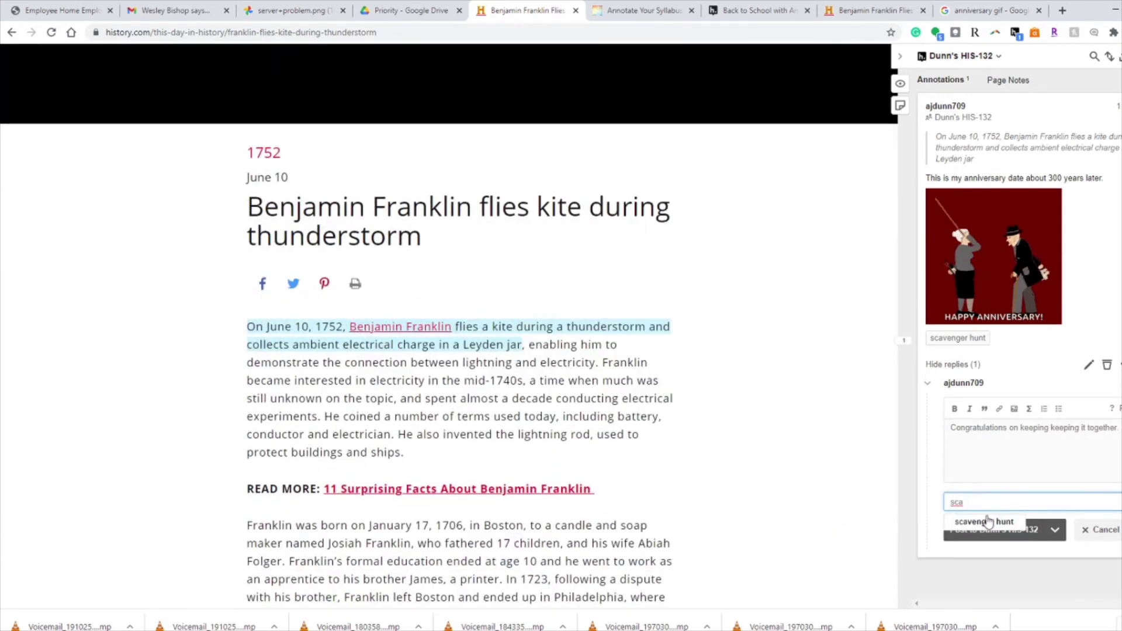
pyautogui.click(986, 521)
pyautogui.click(982, 549)
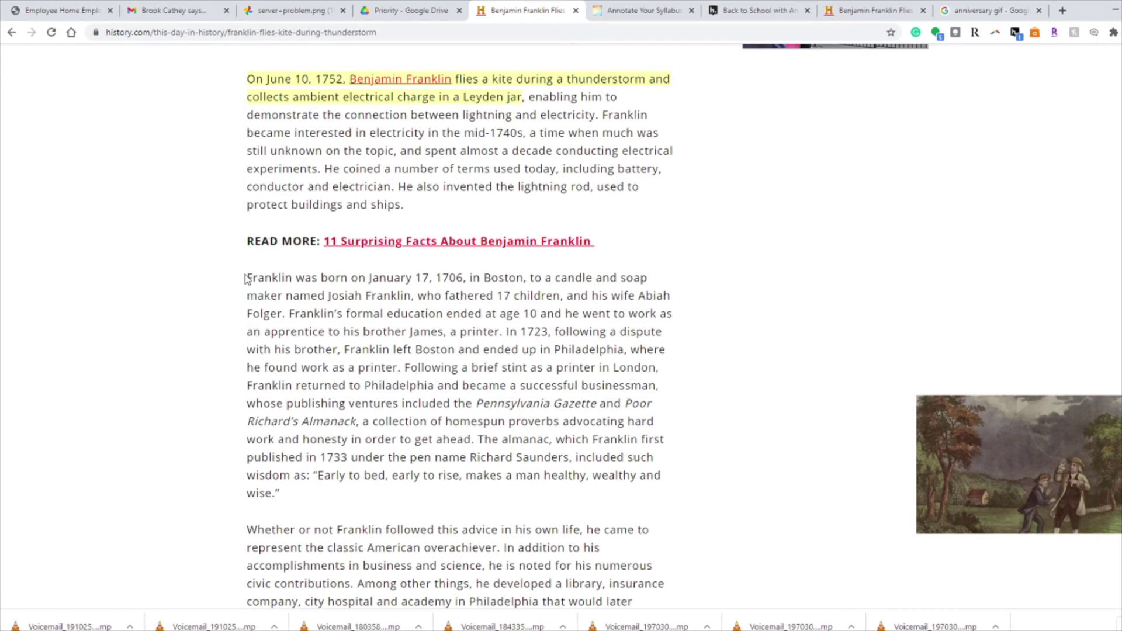
# - Start an annotation on the article's opening phrase about Franklin's birth in Boston and select the HIS-132 group
pyautogui.moveTo(248, 279)
pyautogui.mouseDown()
pyautogui.moveTo(458, 284)
pyautogui.moveTo(470, 296)
pyautogui.moveTo(478, 281)
pyautogui.moveTo(525, 279)
pyautogui.mouseUp()
pyautogui.click(495, 311)
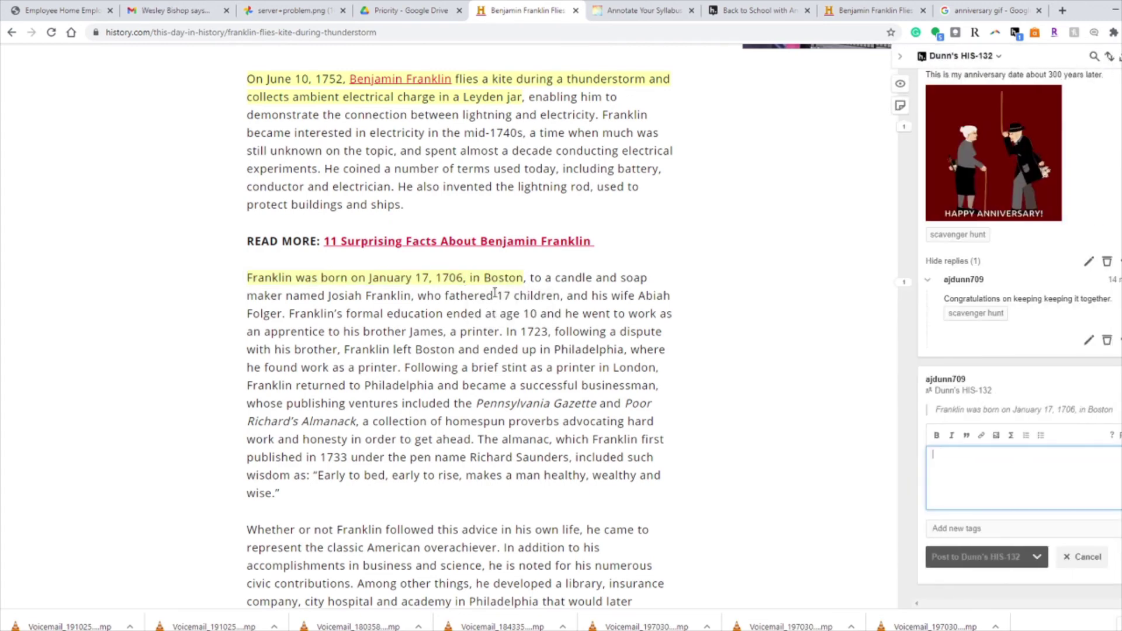
pyautogui.click(992, 58)
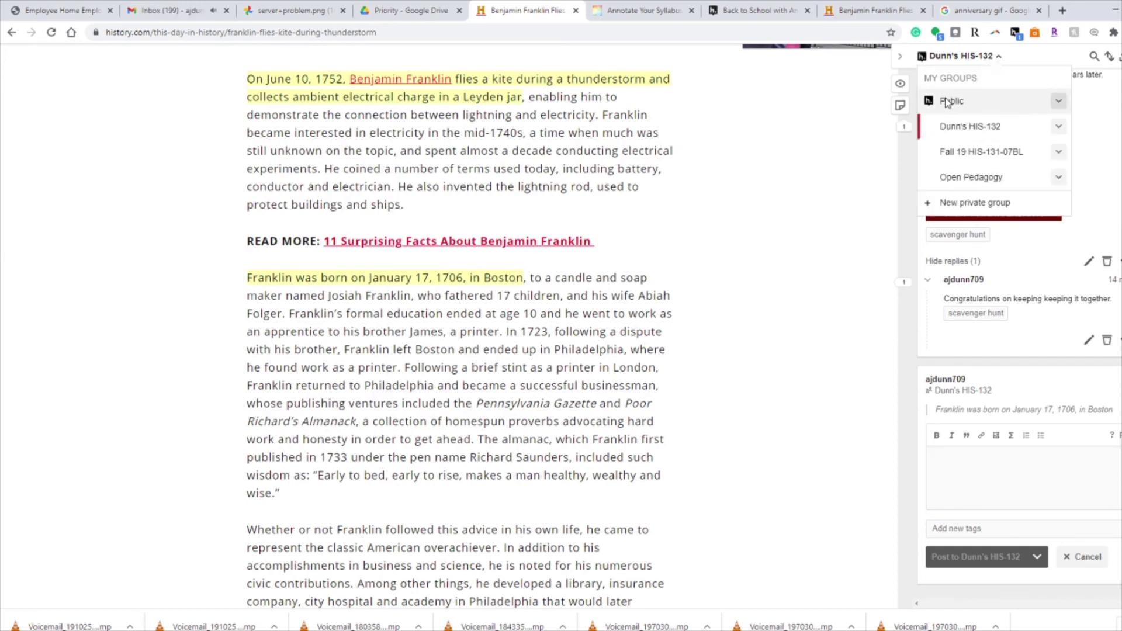
pyautogui.click(966, 128)
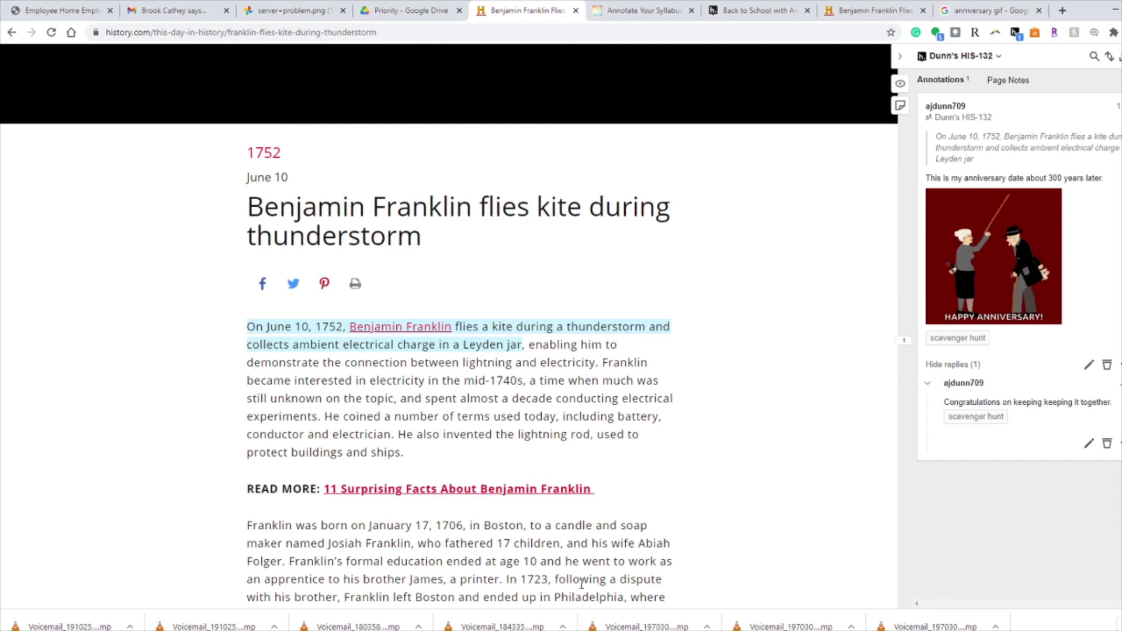
pyautogui.scroll(7, 626, 496)
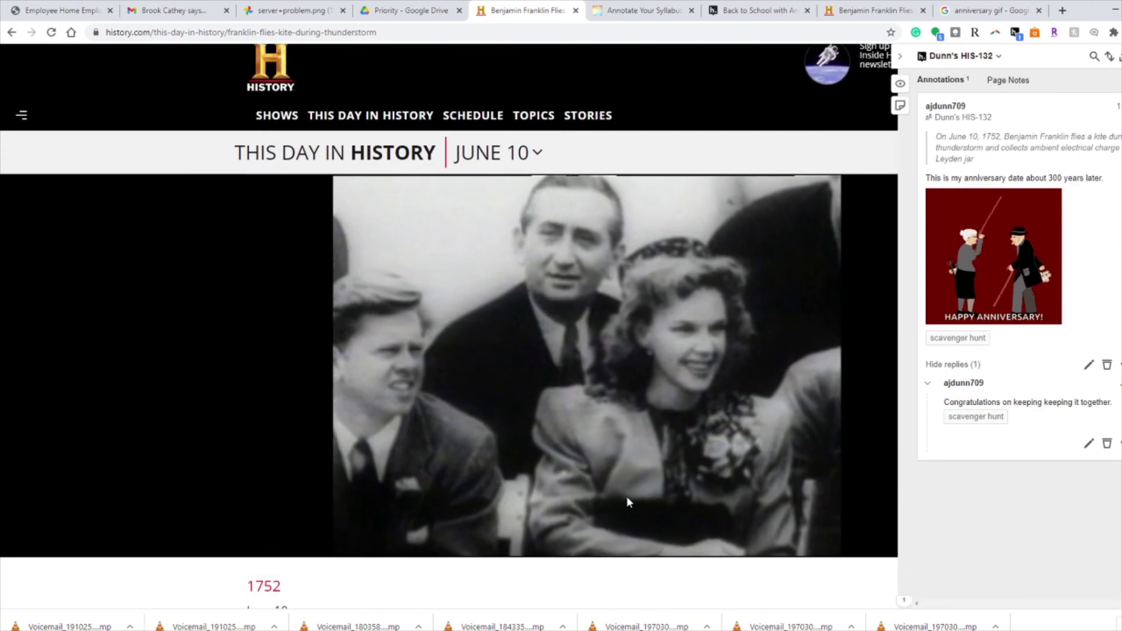
pyautogui.scroll(-3, 627, 501)
pyautogui.scroll(-3, 628, 501)
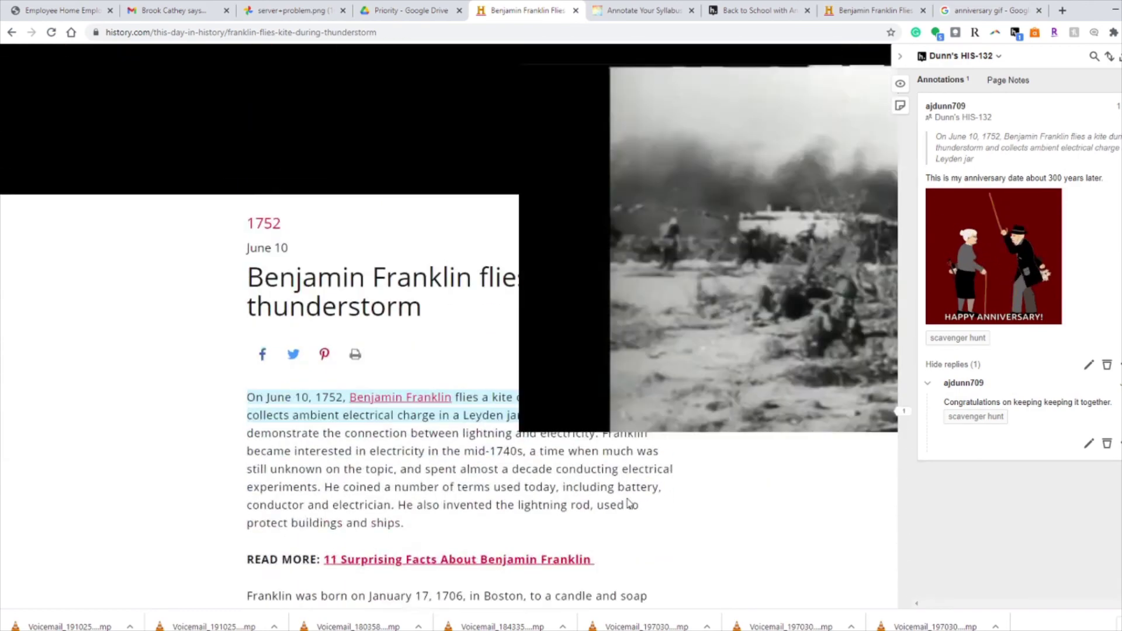